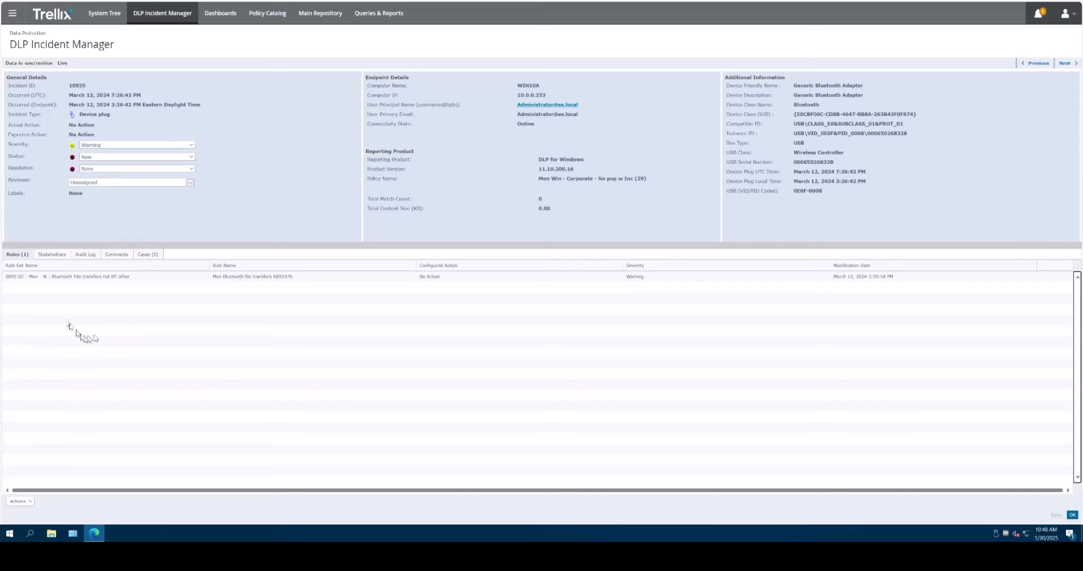
# Step: Show incident 10925's Actions menu with the Case Management submenu expanded
pyautogui.click(25, 502)
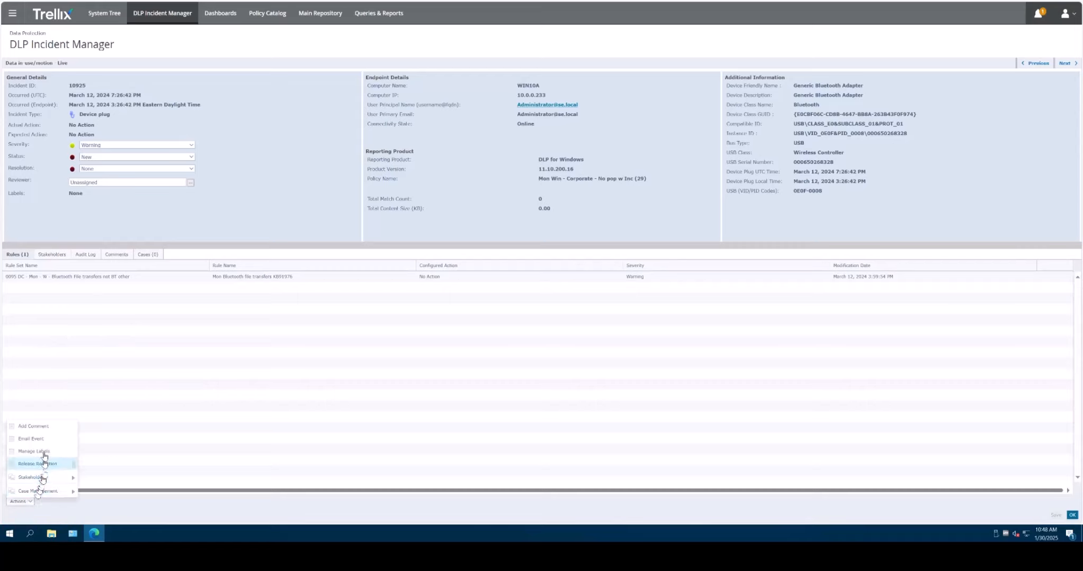
pyautogui.moveTo(73, 492)
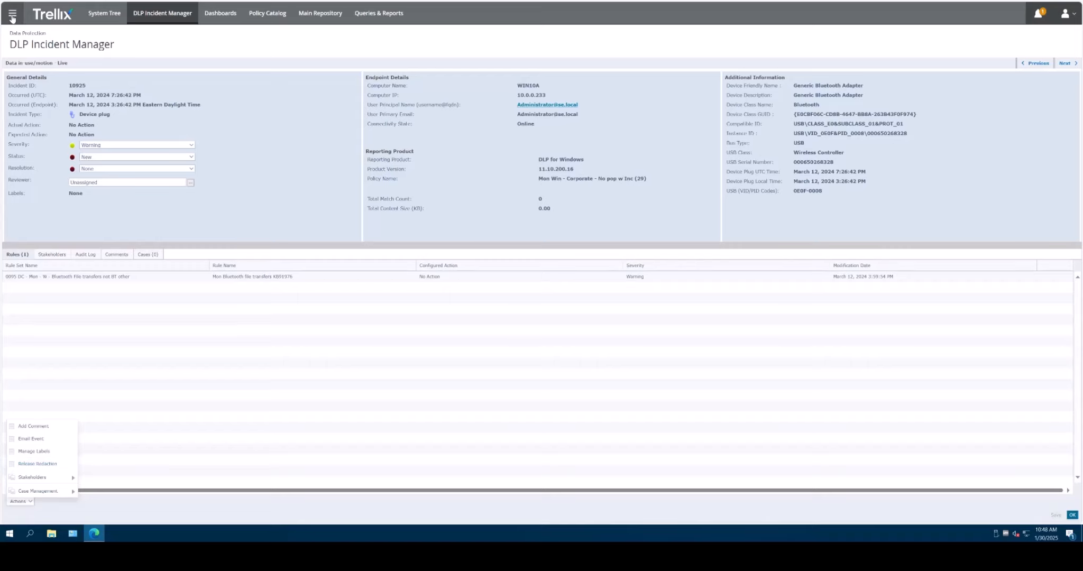
# Step: Go to DLP Incident Manager's Incident History and select incidents 10925, 10924 and 10923
pyautogui.click(12, 17)
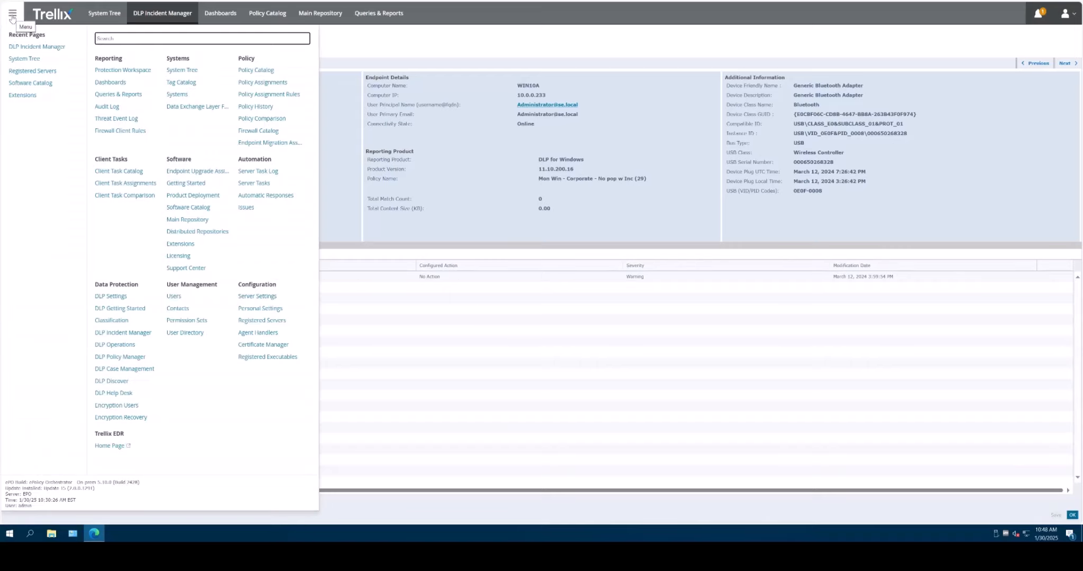
pyautogui.click(37, 51)
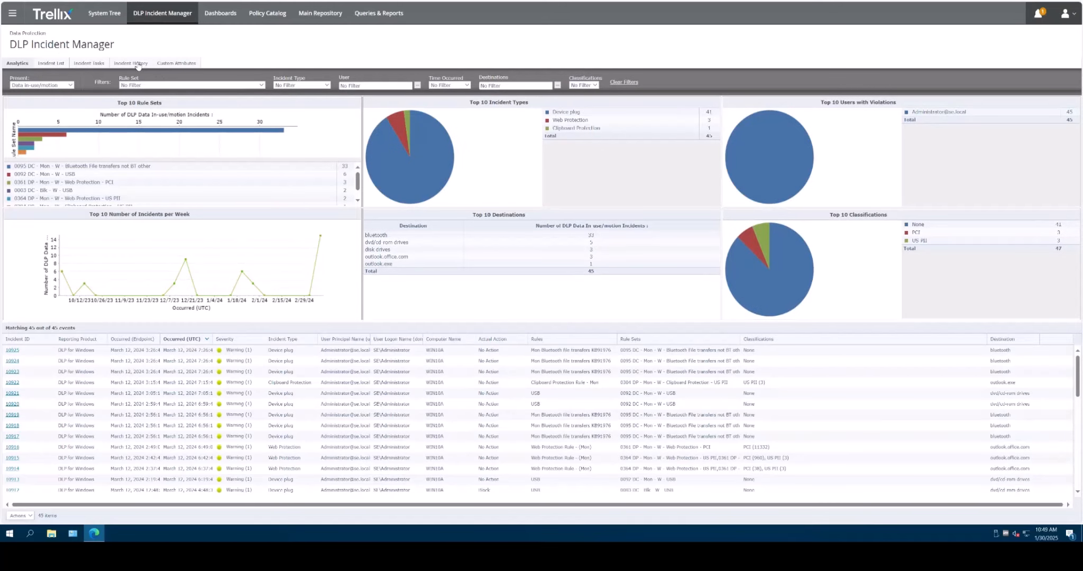
pyautogui.click(139, 62)
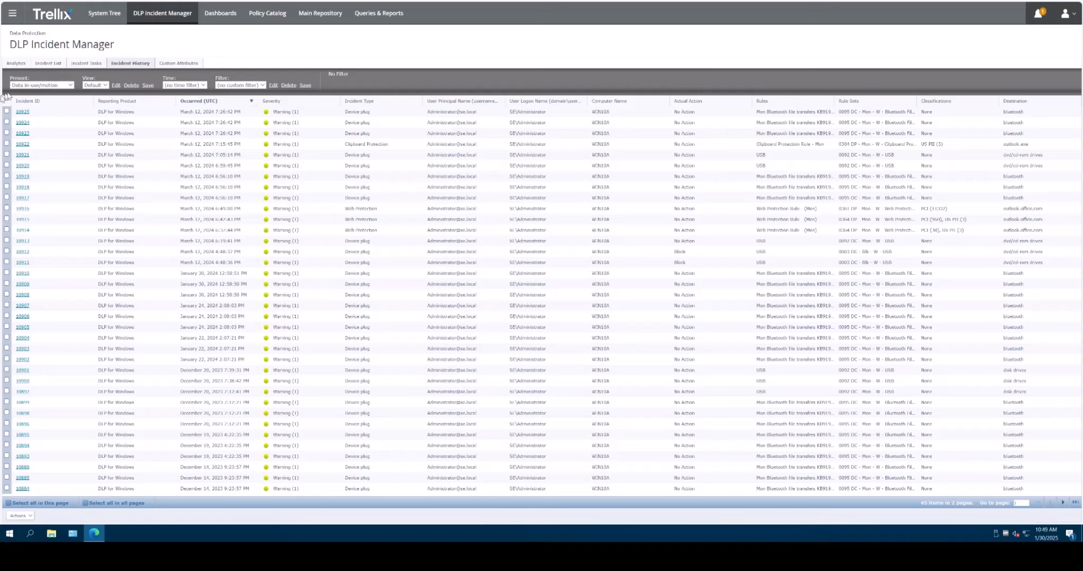
pyautogui.moveTo(7, 112); pyautogui.dragTo(27, 135)
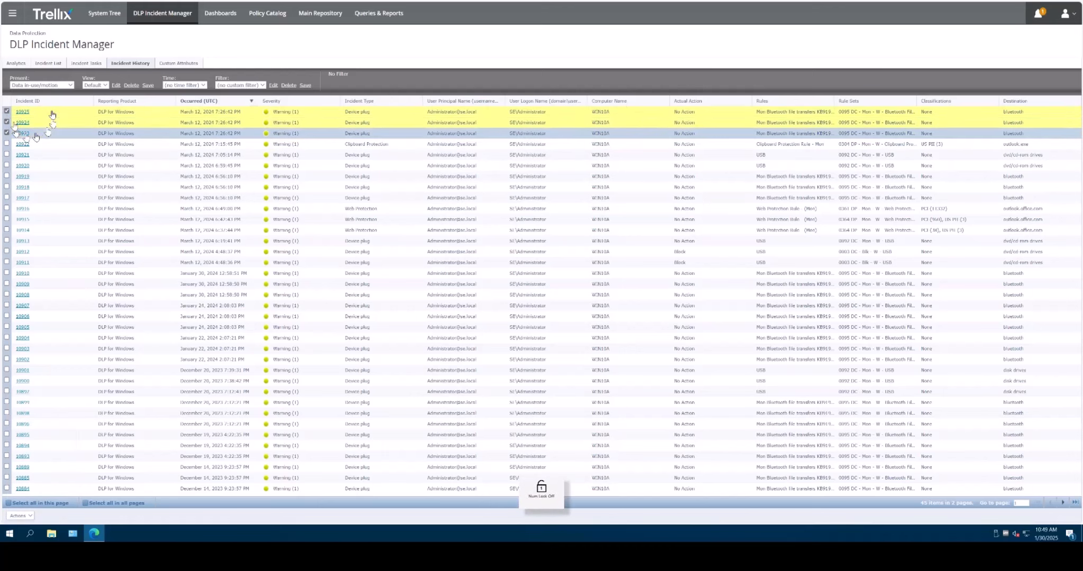
pyautogui.click(20, 515)
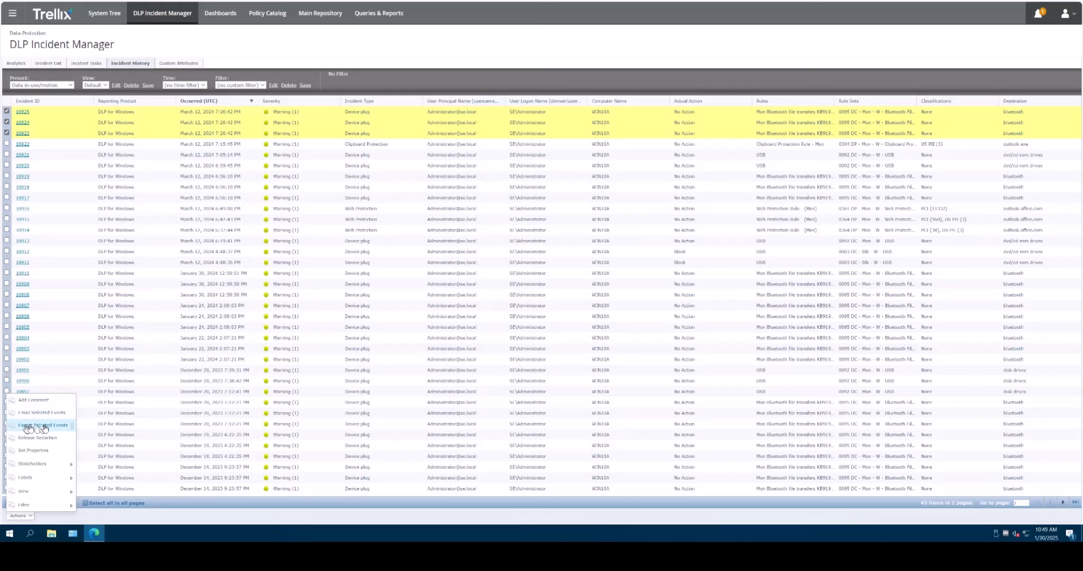
# Step: Start Export Selected Events and clear the prefilled username and password
pyautogui.click(62, 428)
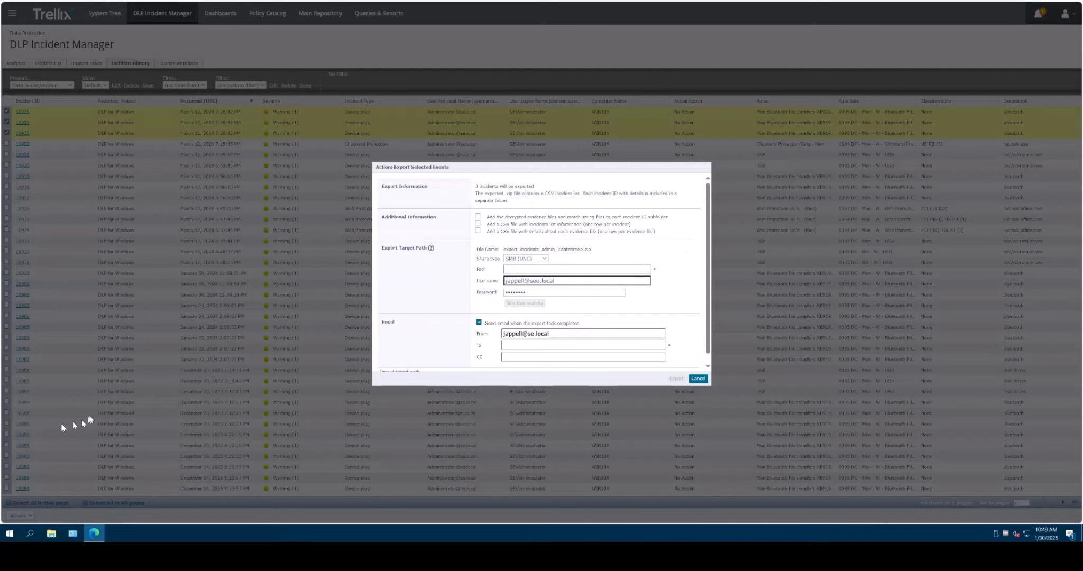
pyautogui.moveTo(563, 283); pyautogui.dragTo(480, 282)
pyautogui.press('BackSpace')
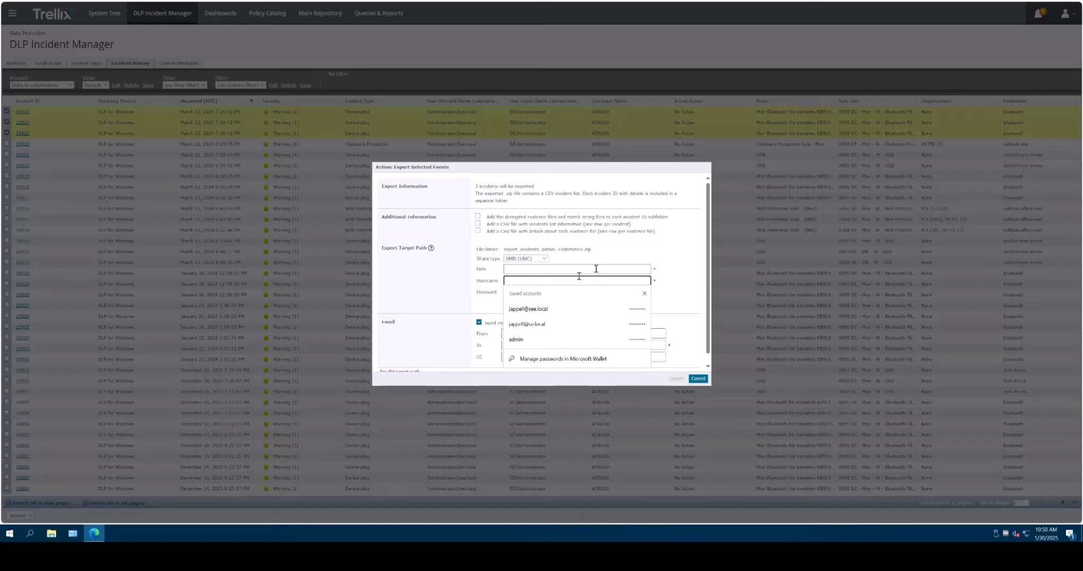
pyautogui.click(655, 250)
pyautogui.moveTo(541, 293); pyautogui.dragTo(510, 293)
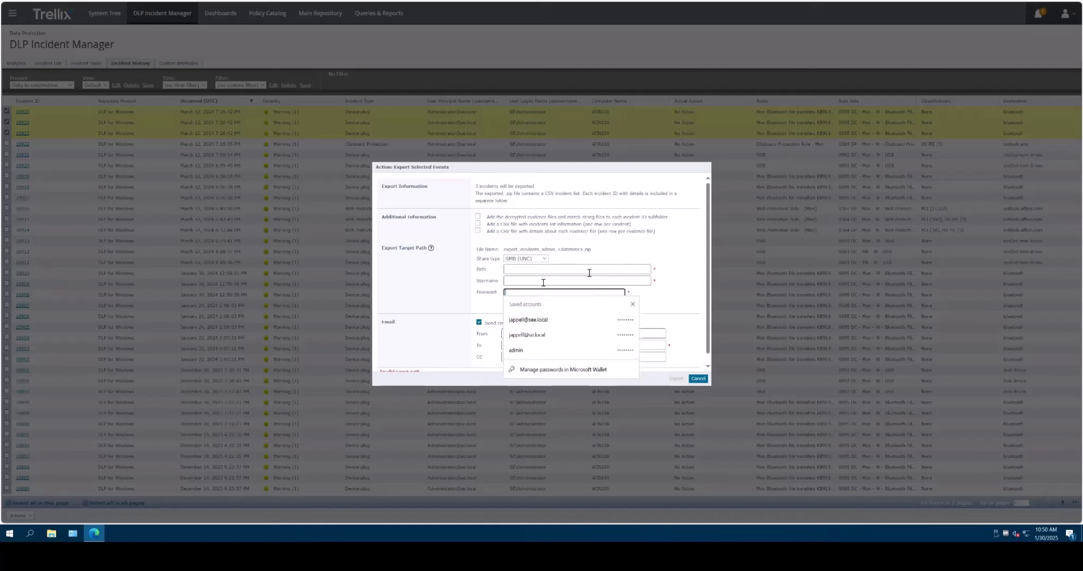
pyautogui.press('BackSpace')
# Step: Turn off the completion email and include both the incidents-list and evidence-details CSV files
pyautogui.click(479, 323)
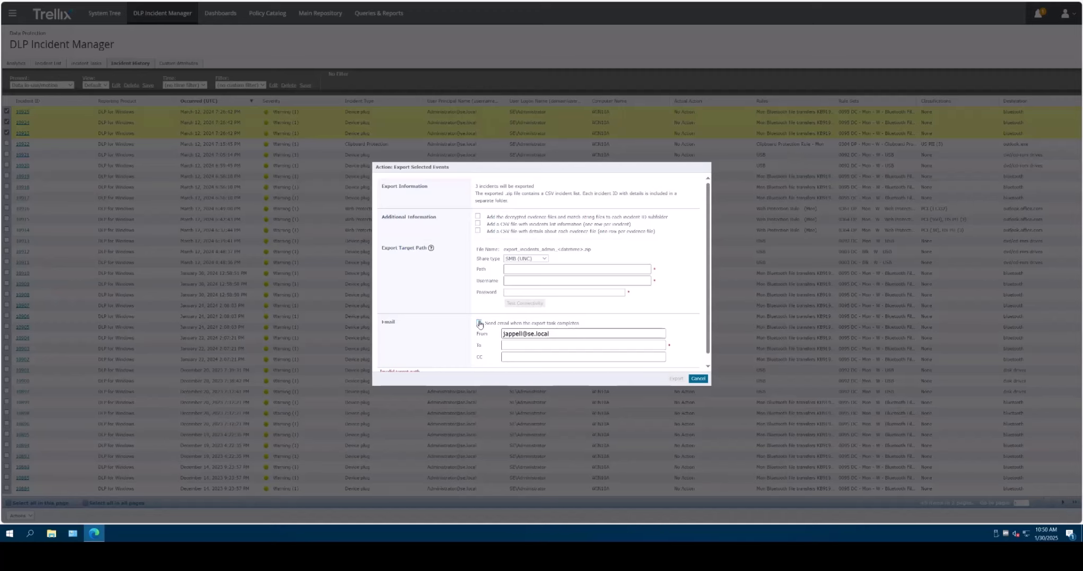
pyautogui.click(477, 224)
pyautogui.click(478, 231)
pyautogui.press('super+e')
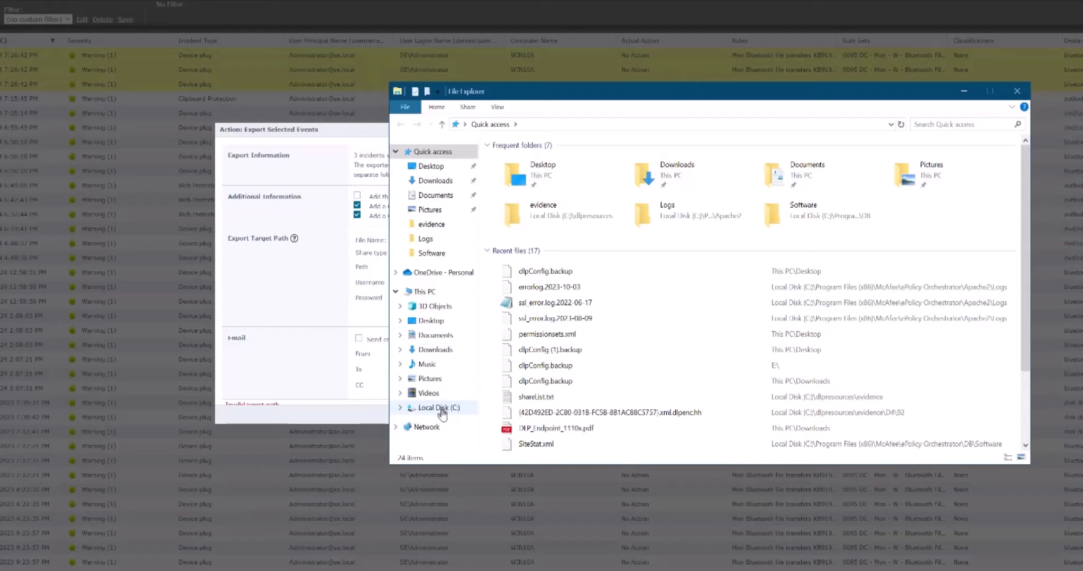
pyautogui.click(534, 373)
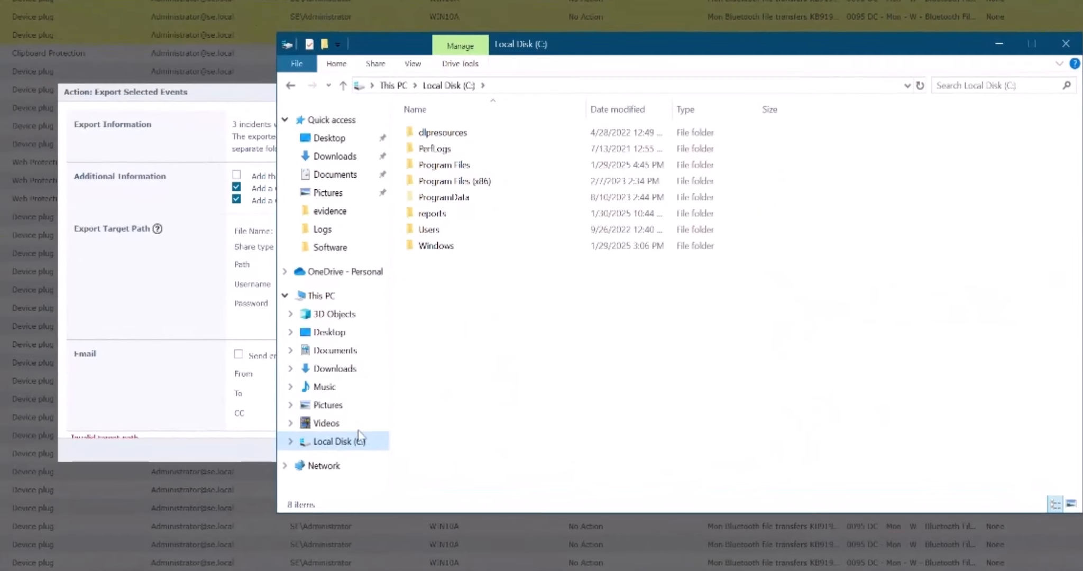
pyautogui.rightClick(427, 217)
pyautogui.click(492, 473)
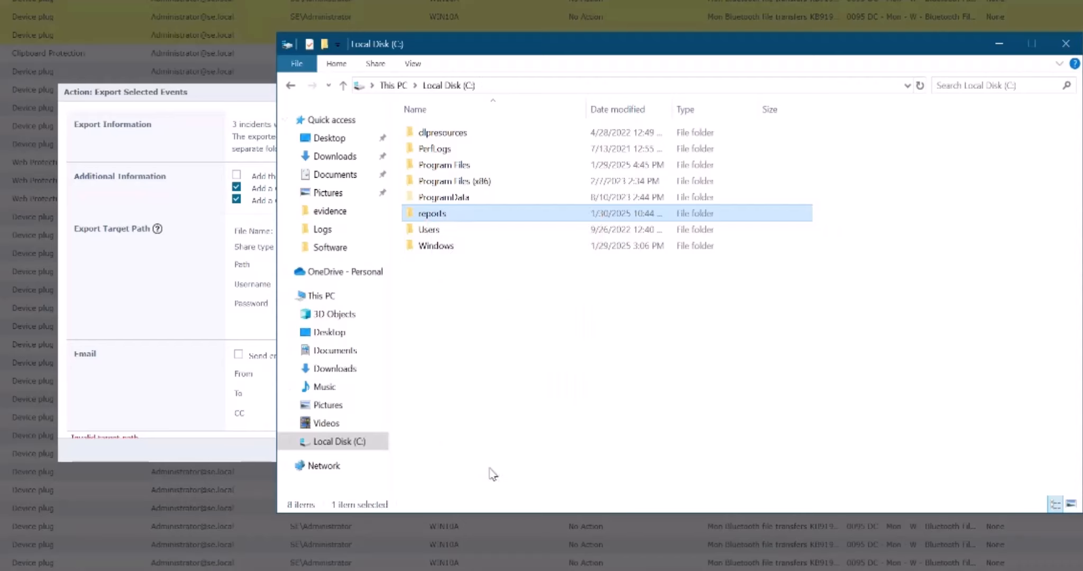
pyautogui.click(487, 250)
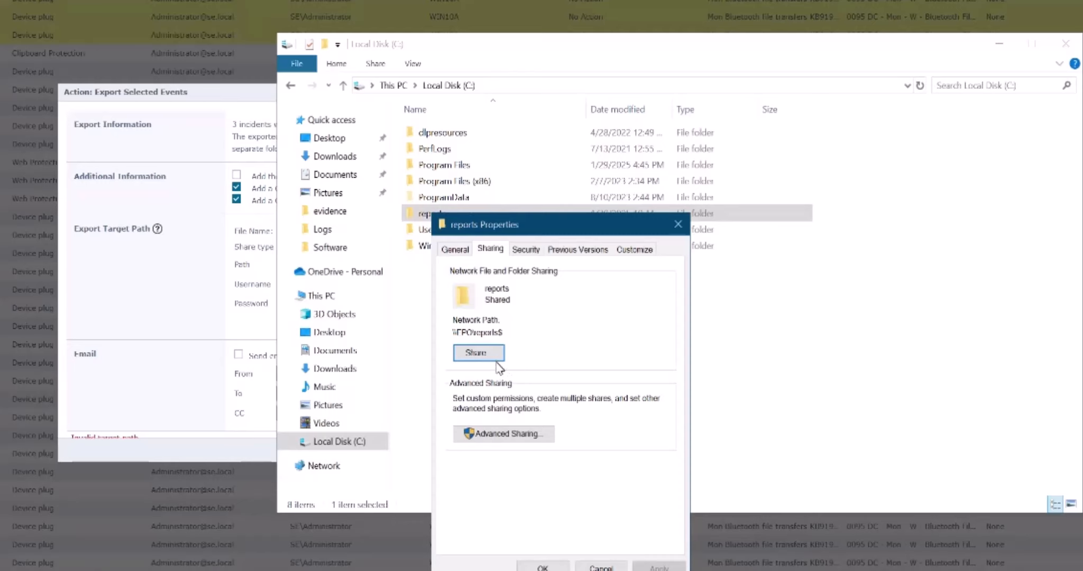
pyautogui.click(511, 441)
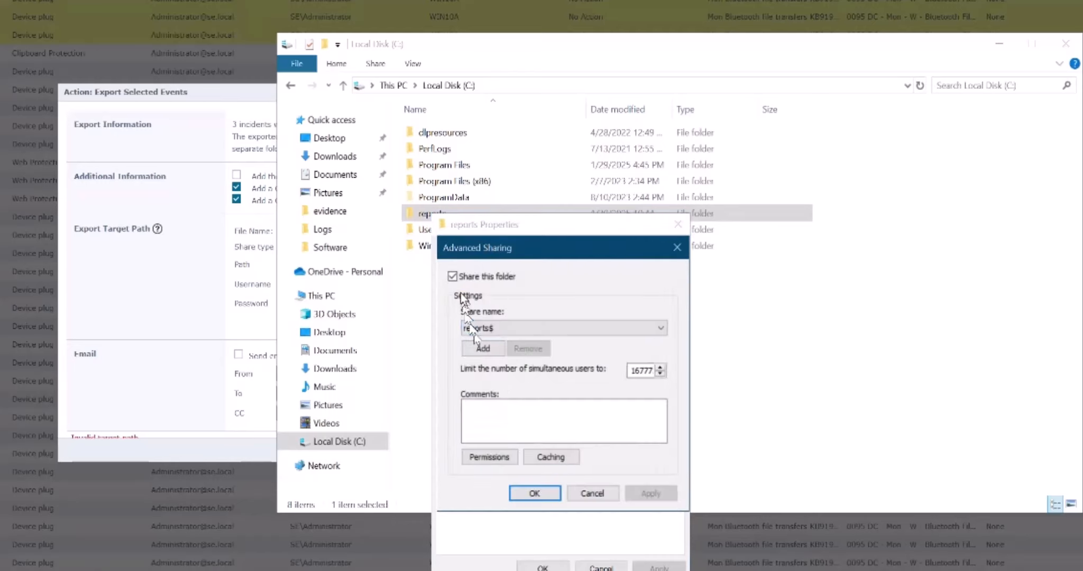
pyautogui.click(452, 276)
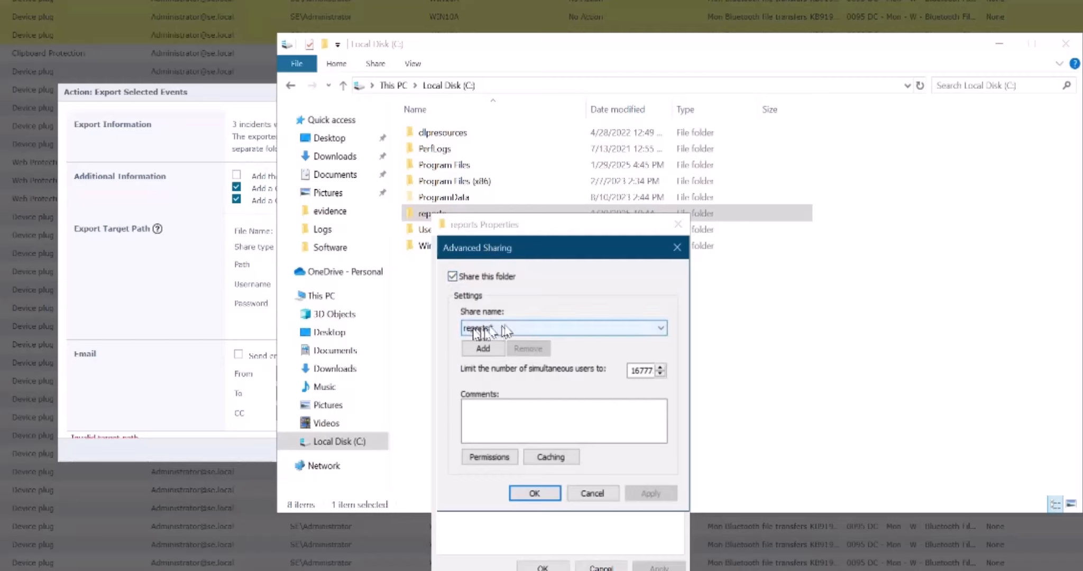
pyautogui.click(505, 458)
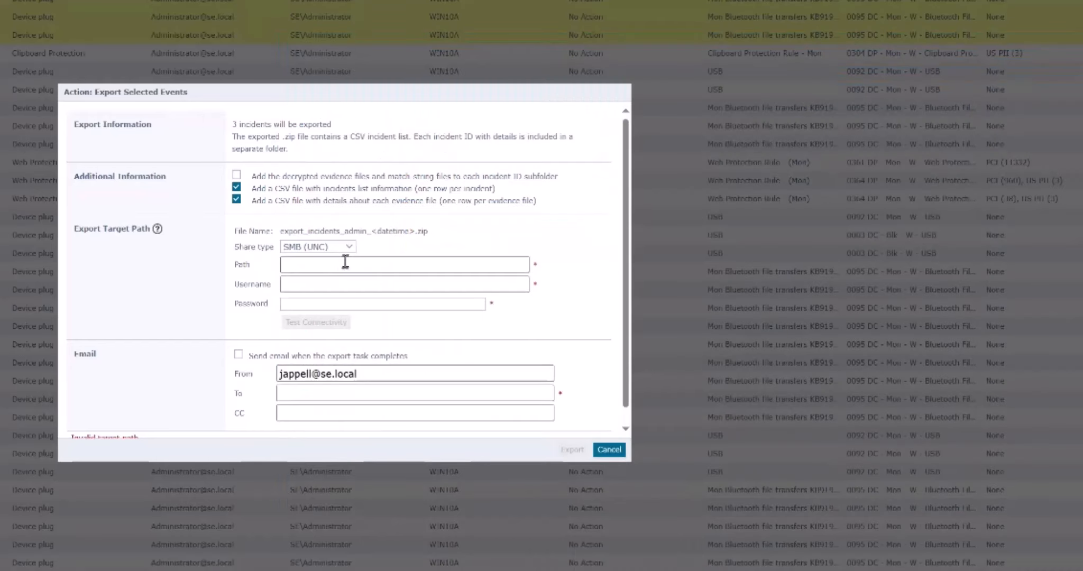
pyautogui.click(413, 263)
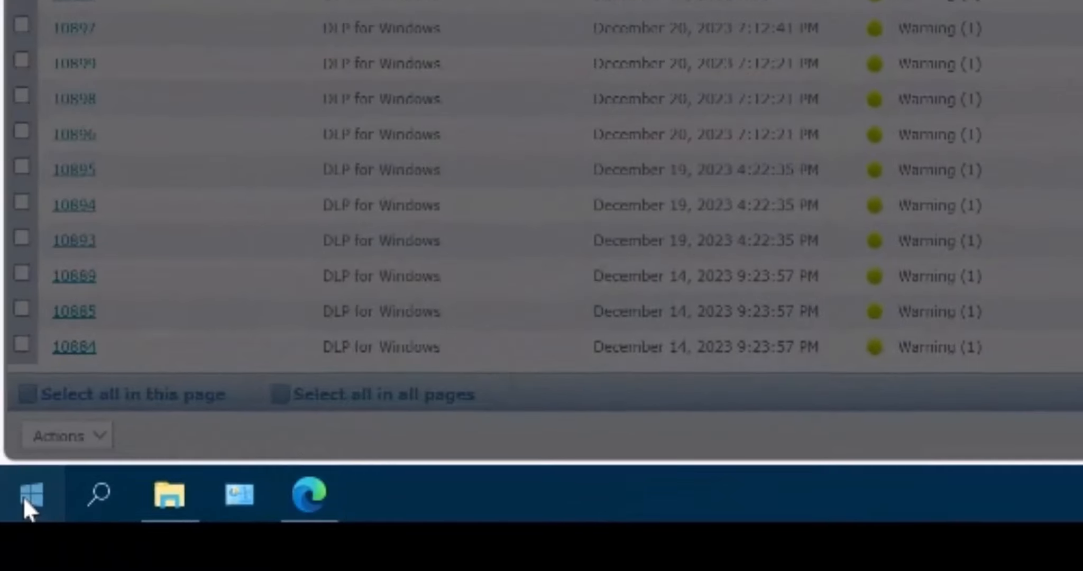
pyautogui.click(28, 500)
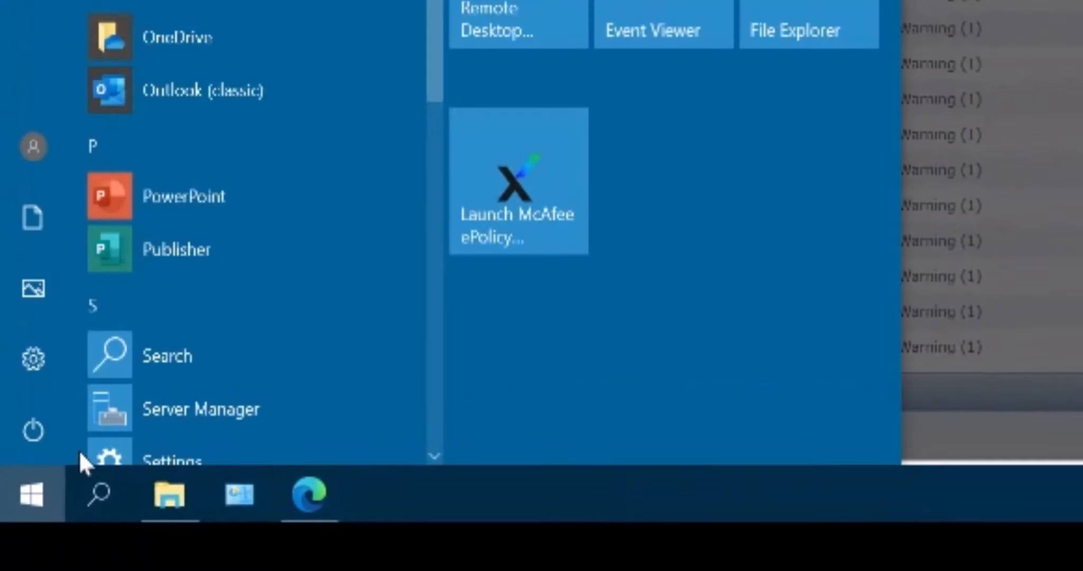
pyautogui.press('super+x')
pyautogui.click(142, 351)
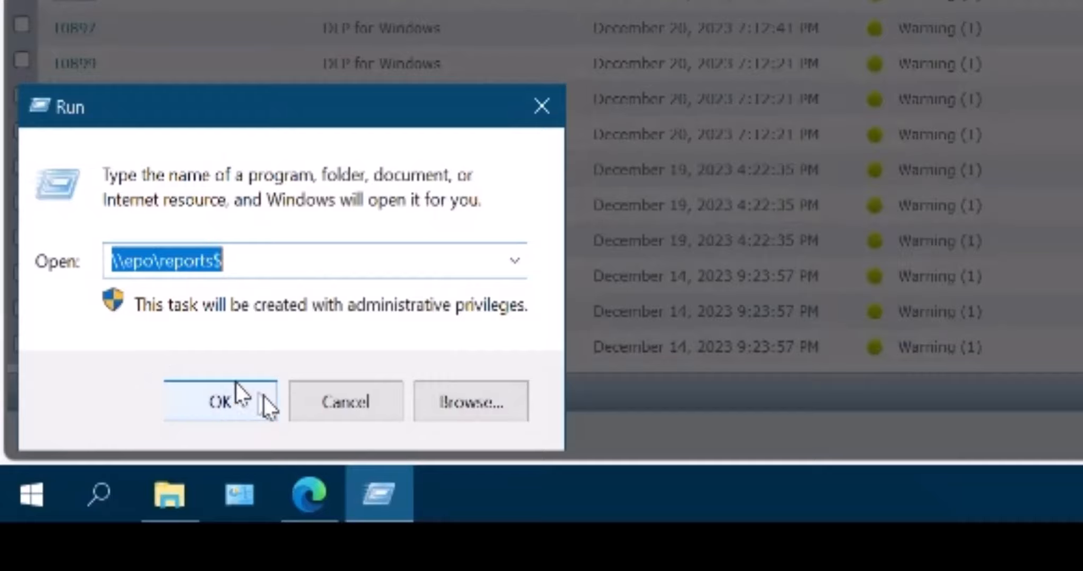
pyautogui.press('Return')
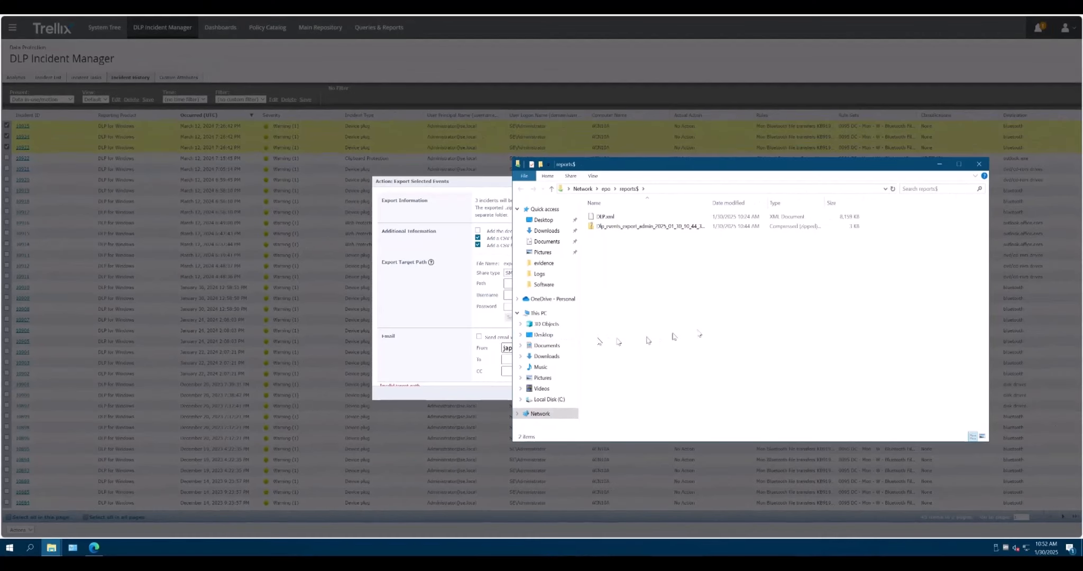
pyautogui.click(979, 164)
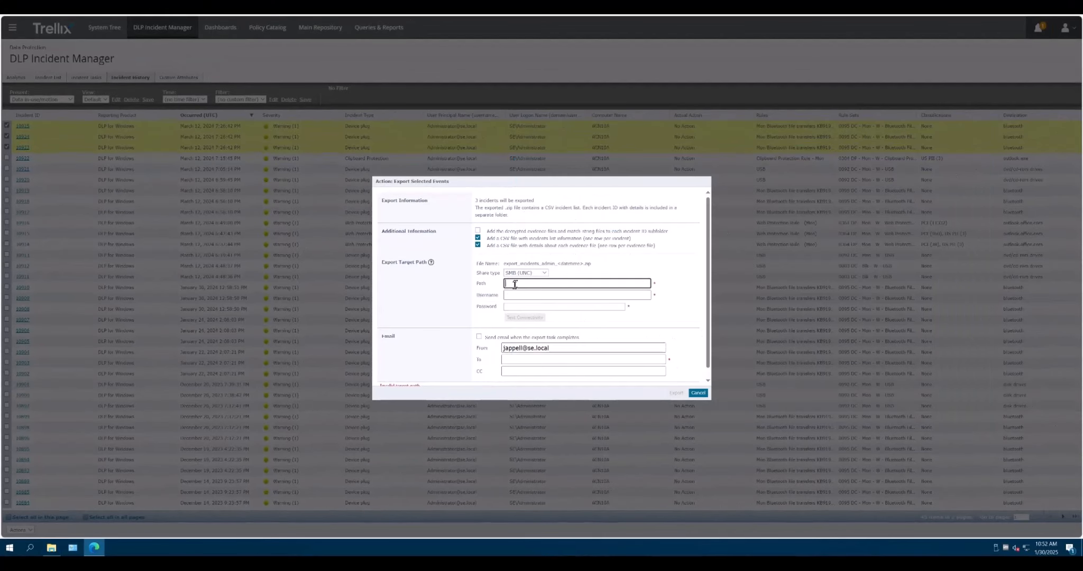
# Step: Set the export path to \\epo\reports$ and fill the credentials from a saved account
pyautogui.write('\\\\epo\\reports$')
pyautogui.click(520, 295)
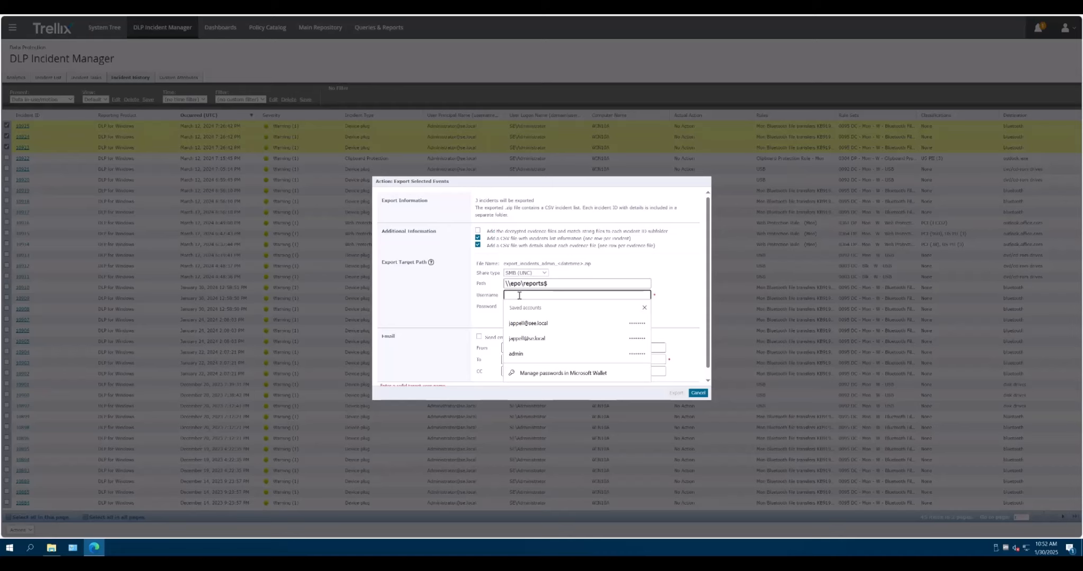
pyautogui.press('Down')
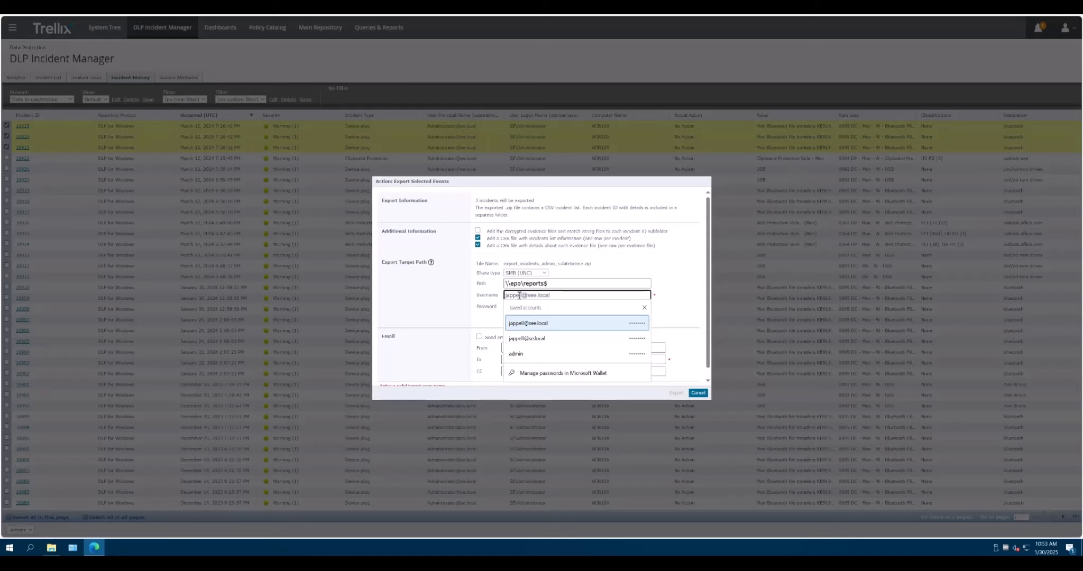
pyautogui.click(628, 279)
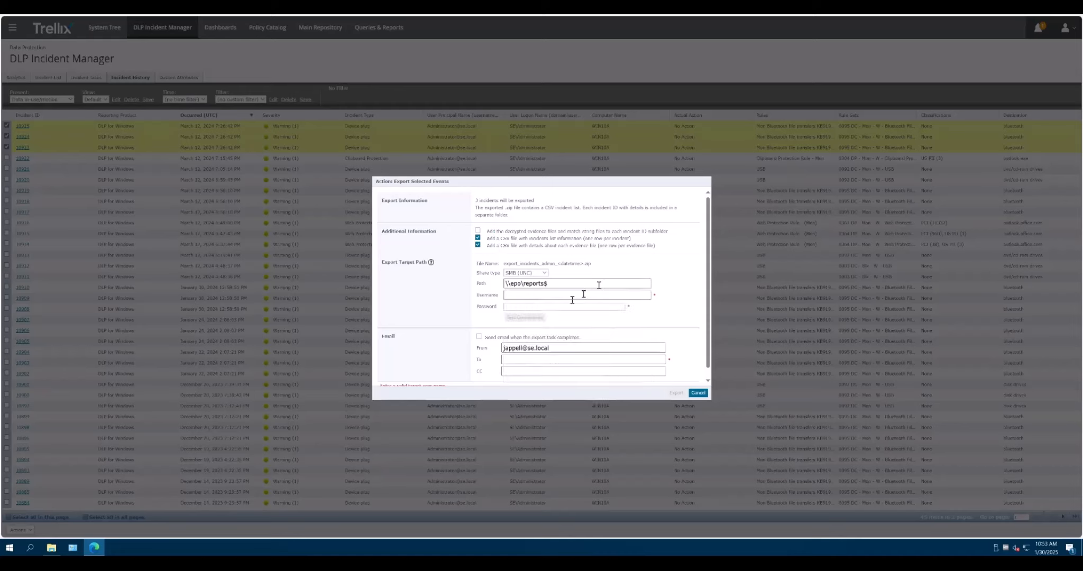
pyautogui.click(536, 297)
pyautogui.click(538, 332)
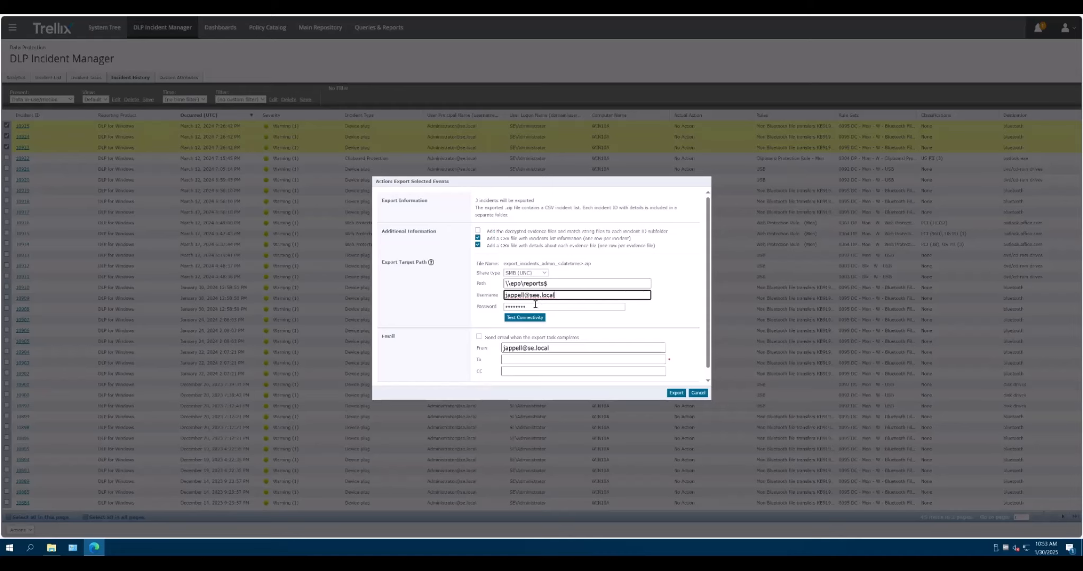
# Step: Test connectivity to the reports$ share, which reports a logon failure
pyautogui.click(506, 308)
pyautogui.click(665, 284)
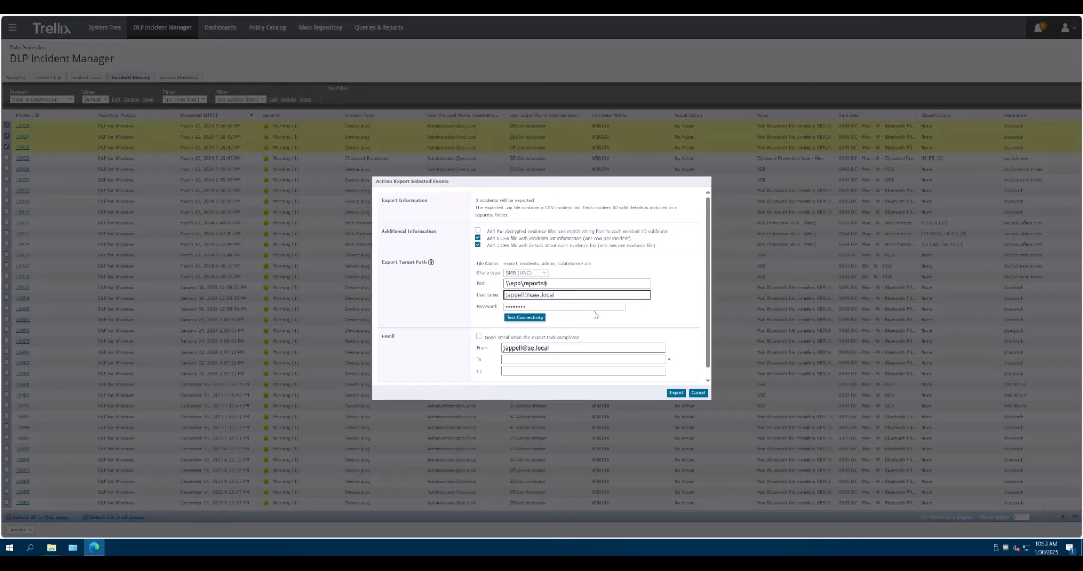
pyautogui.click(543, 319)
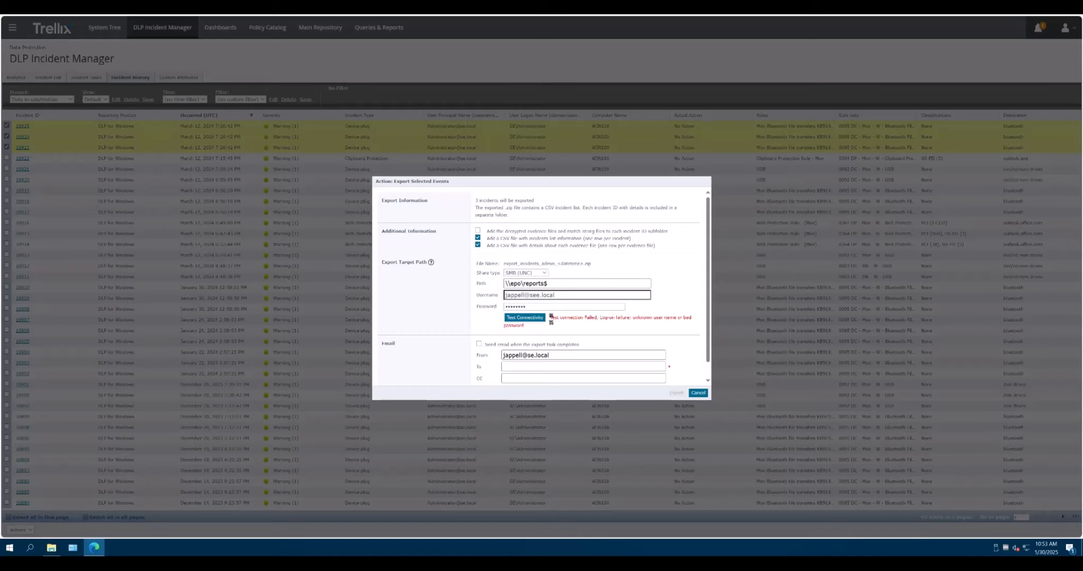
# Step: Correct the username domain, refill saved credentials and re-test; it fails for no write permission
pyautogui.tripleClick(552, 317)
pyautogui.click(700, 324)
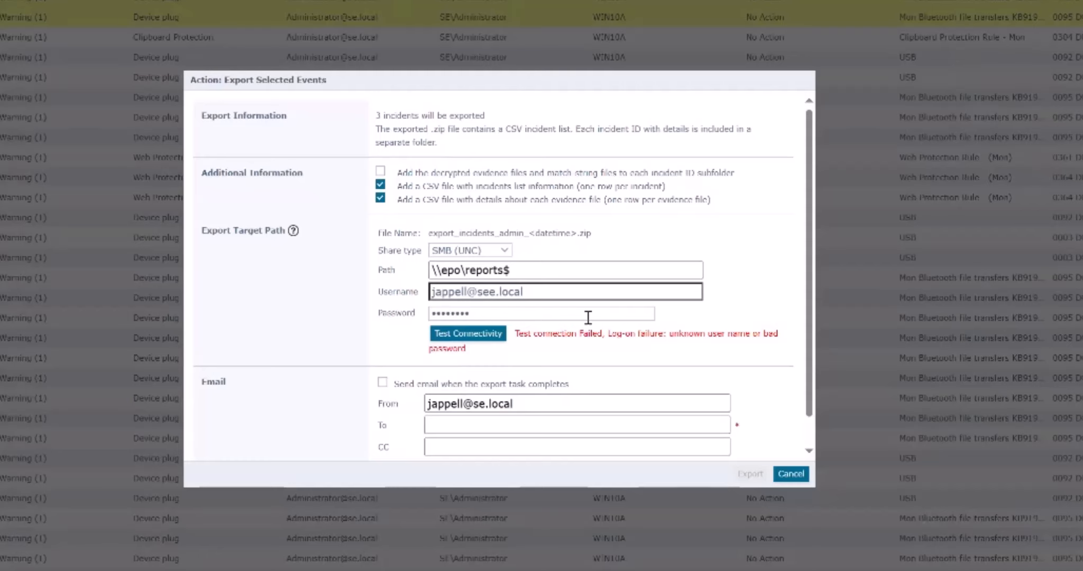
pyautogui.click(489, 293)
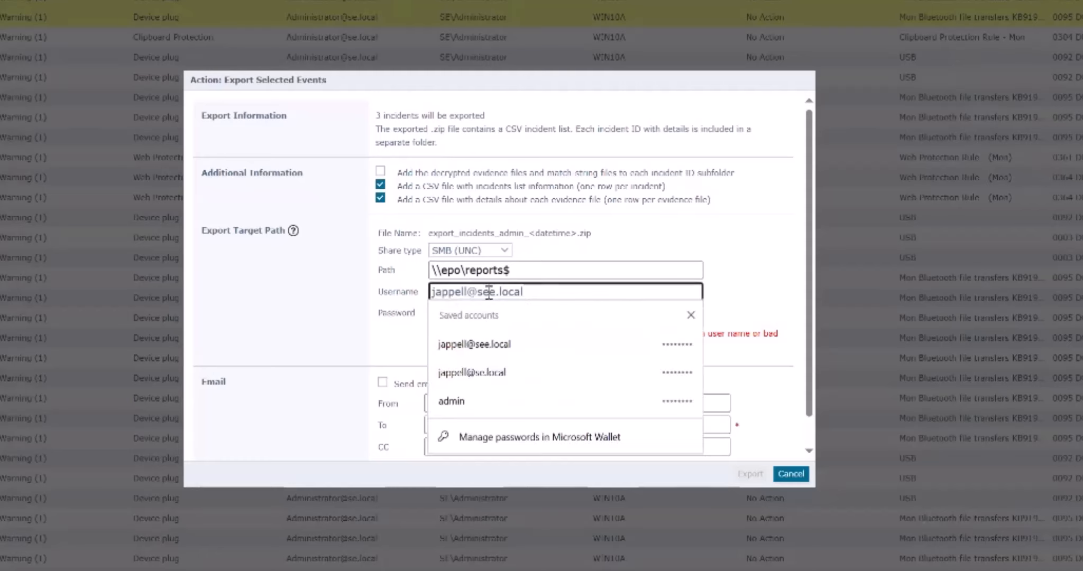
pyautogui.press('BackSpace')
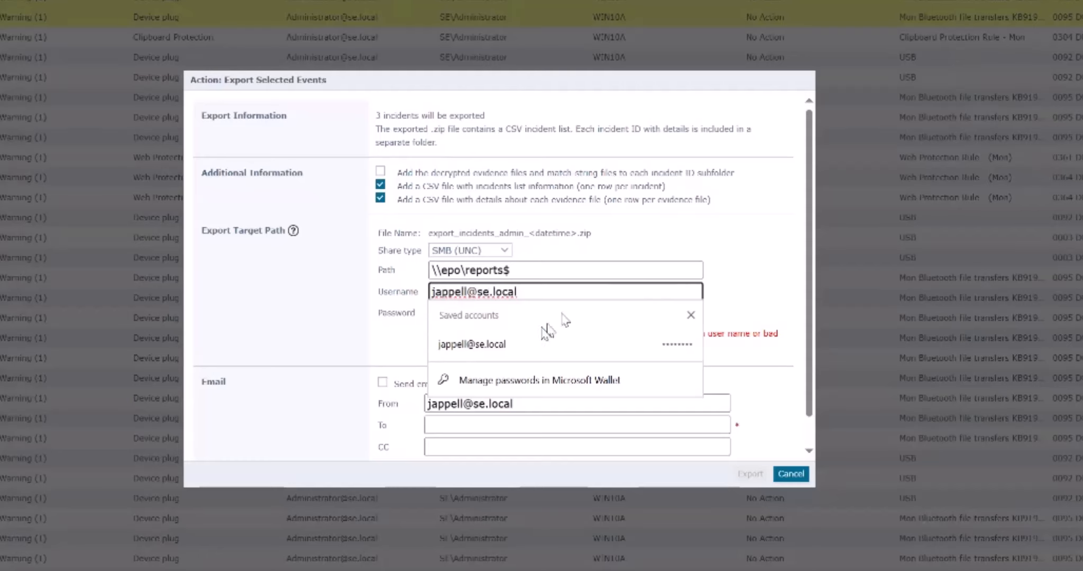
pyautogui.click(481, 351)
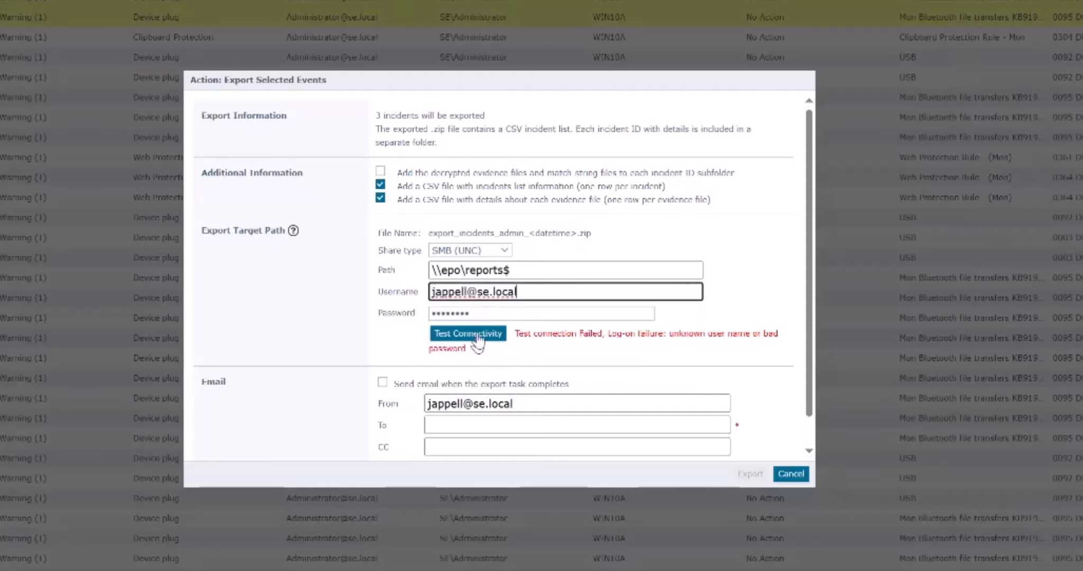
pyautogui.click(477, 334)
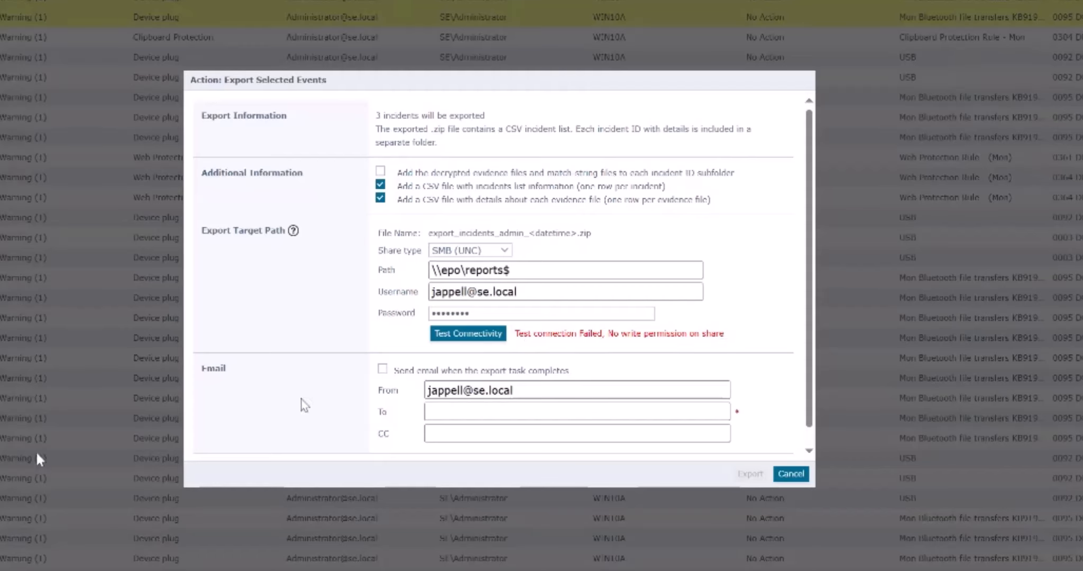
# Step: Open the reports$ share permissions for the C: drive's reports folder
pyautogui.click(40, 569)
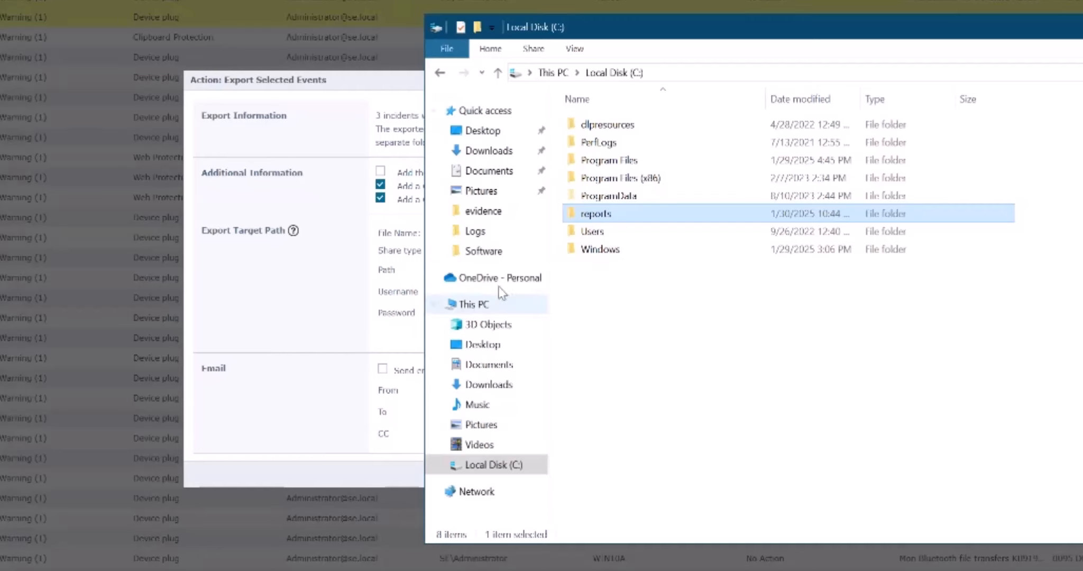
pyautogui.rightClick(601, 217)
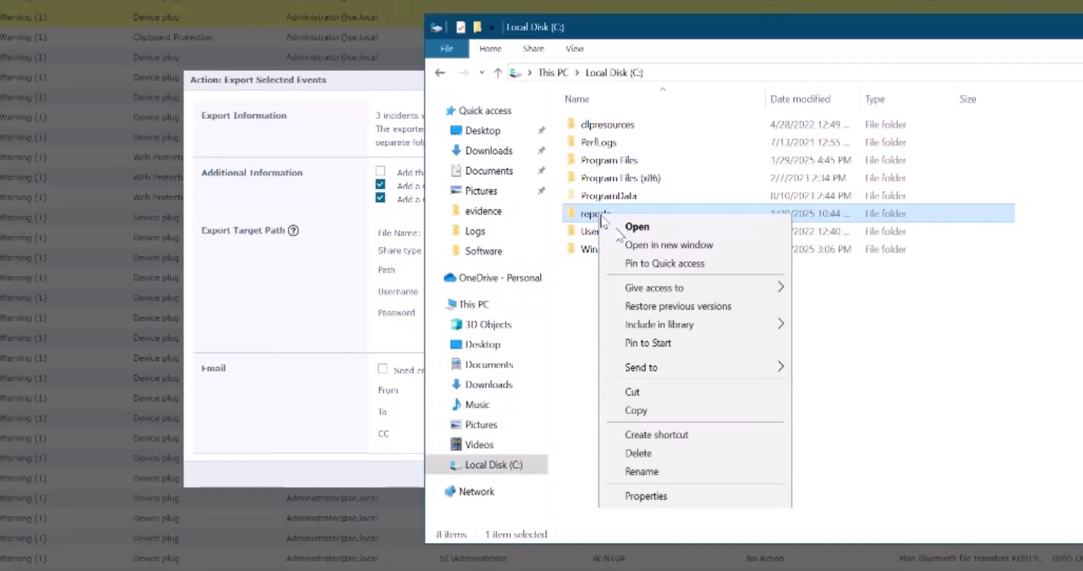
pyautogui.click(671, 498)
pyautogui.click(678, 249)
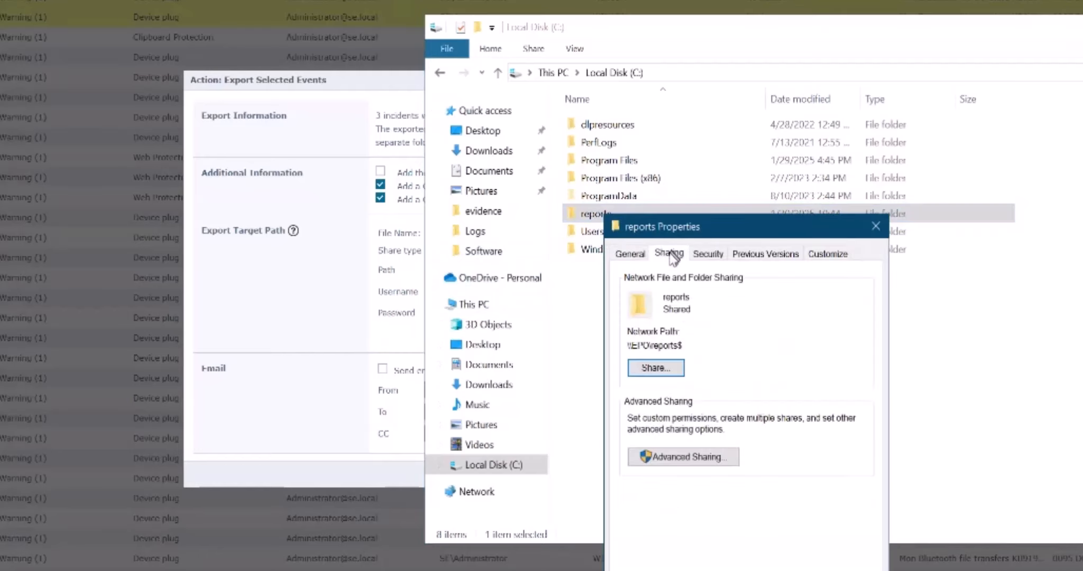
pyautogui.click(685, 457)
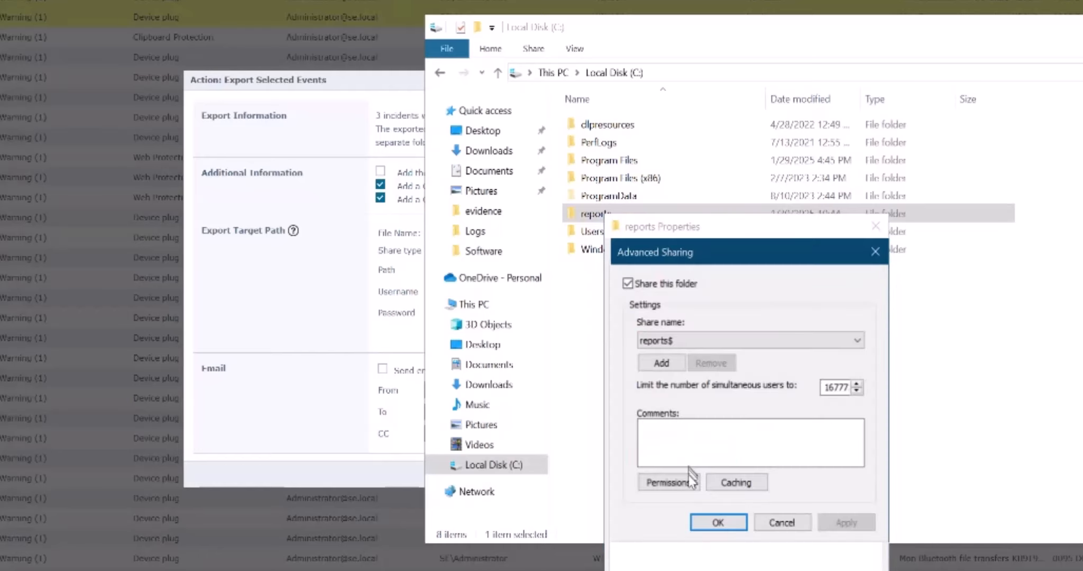
pyautogui.click(681, 482)
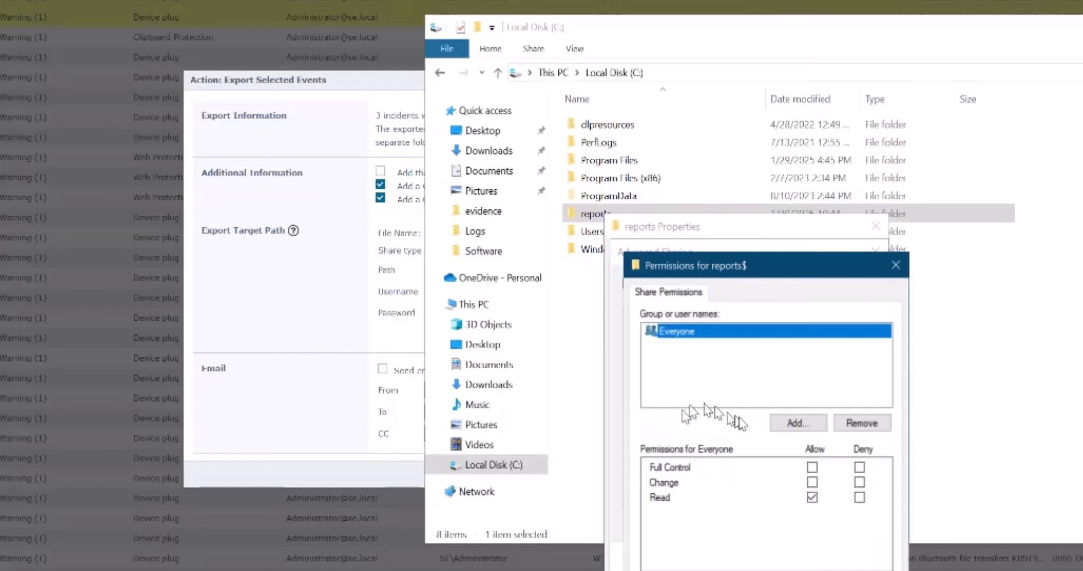
# Step: Add the export user account to the share with Change permission and confirm all dialogs
pyautogui.click(799, 426)
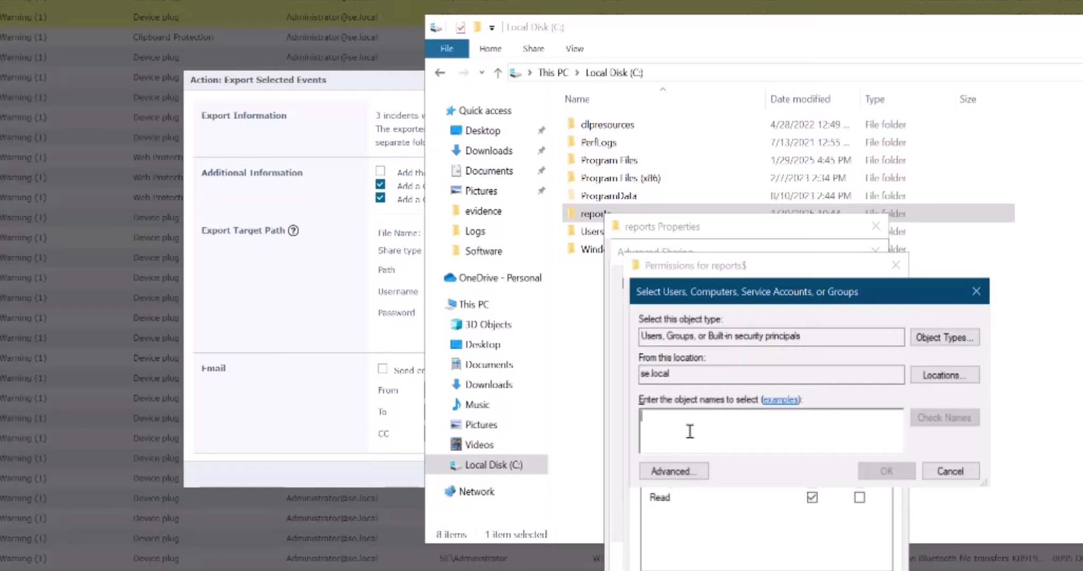
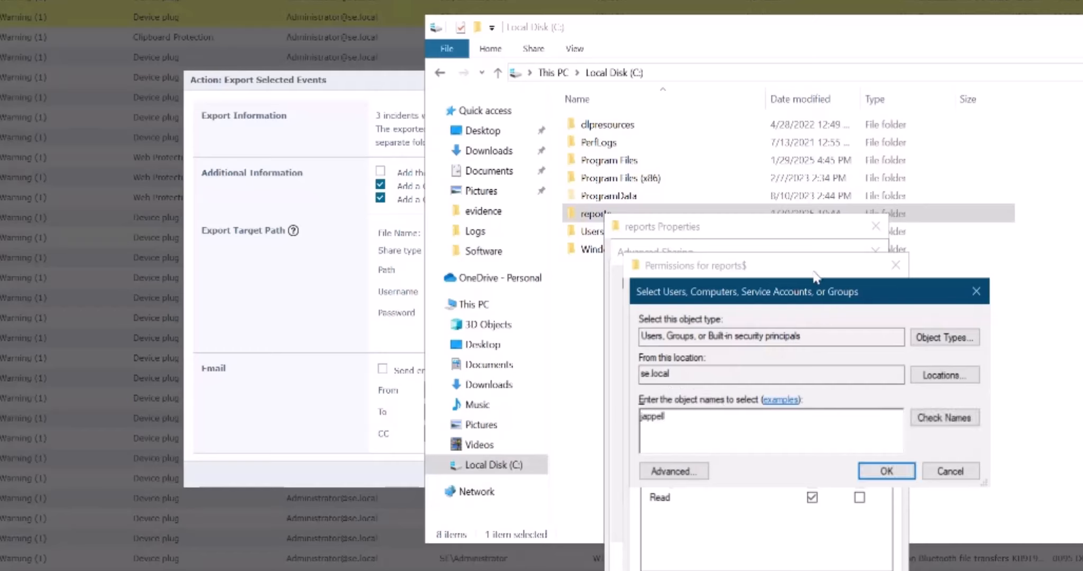
pyautogui.click(945, 418)
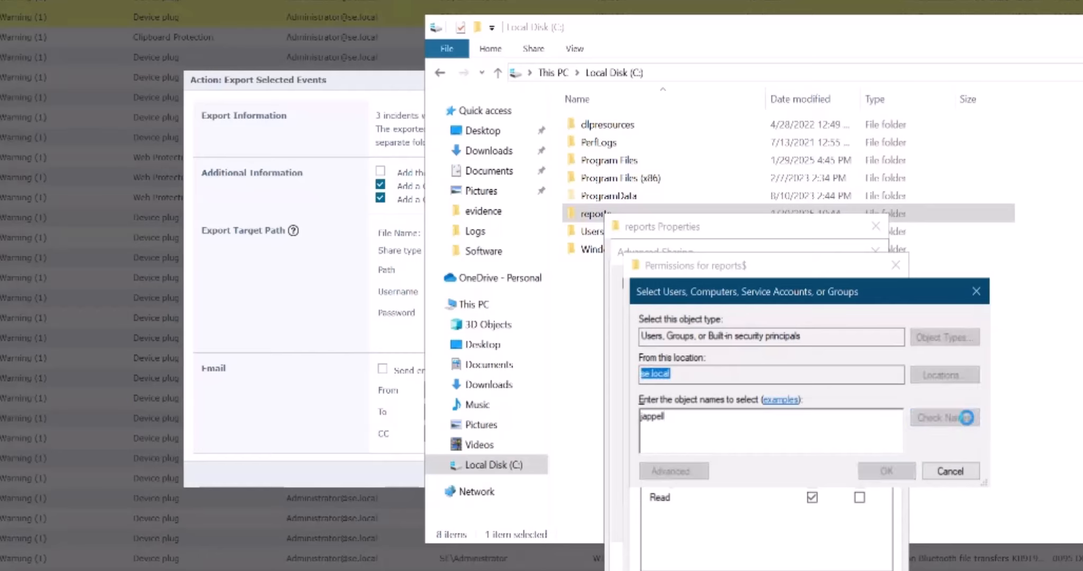
pyautogui.click(887, 471)
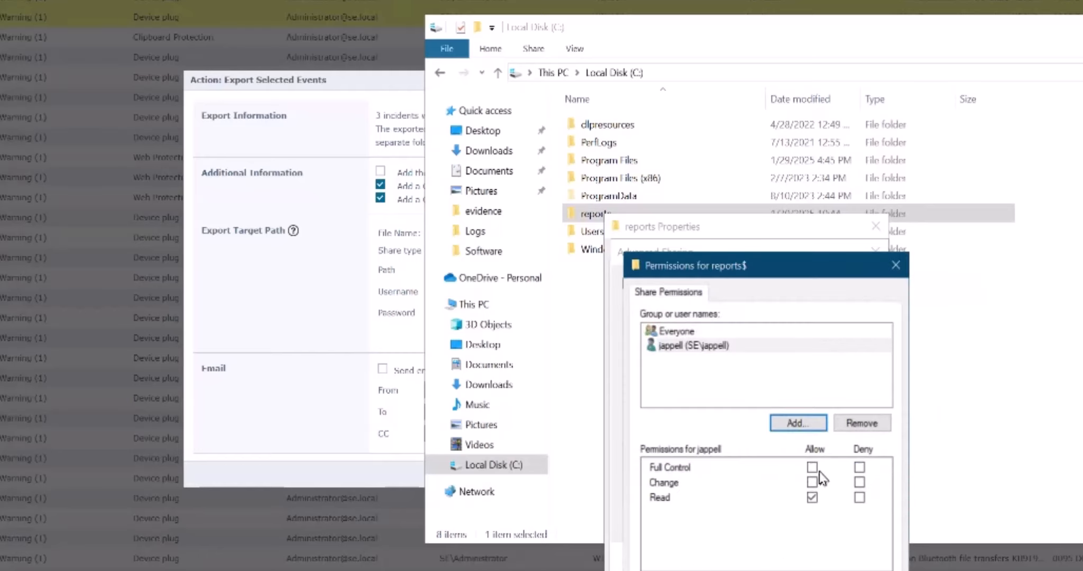
pyautogui.click(813, 498)
pyautogui.click(813, 482)
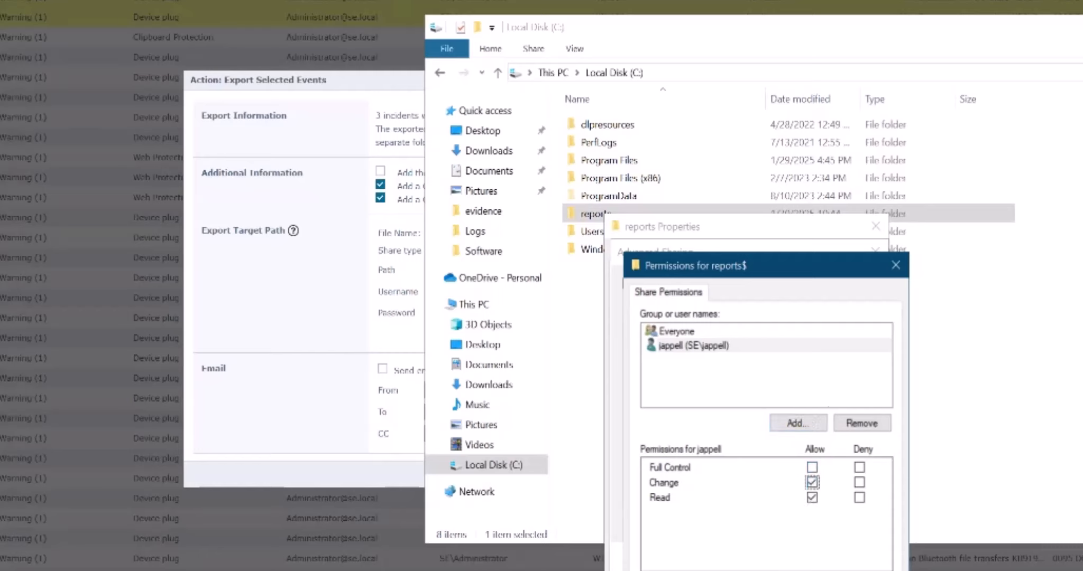
pyautogui.click(868, 570)
pyautogui.click(743, 570)
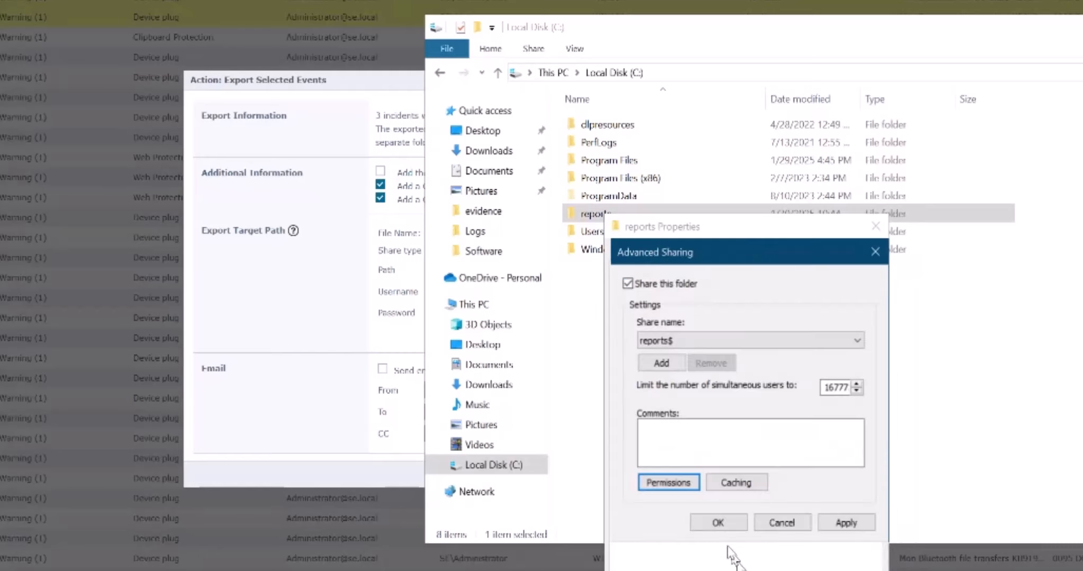
pyautogui.click(721, 523)
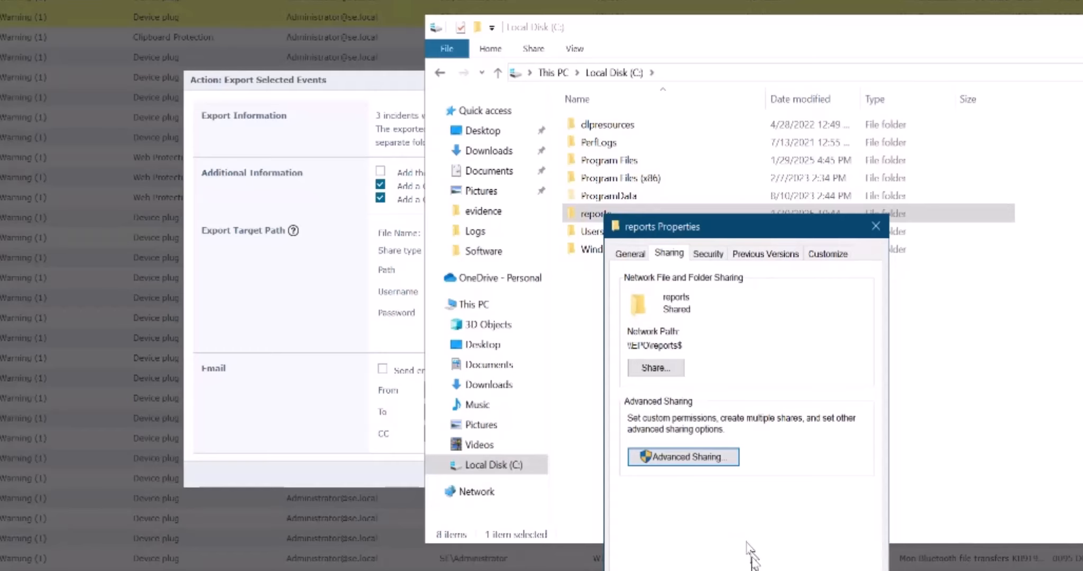
pyautogui.click(689, 517)
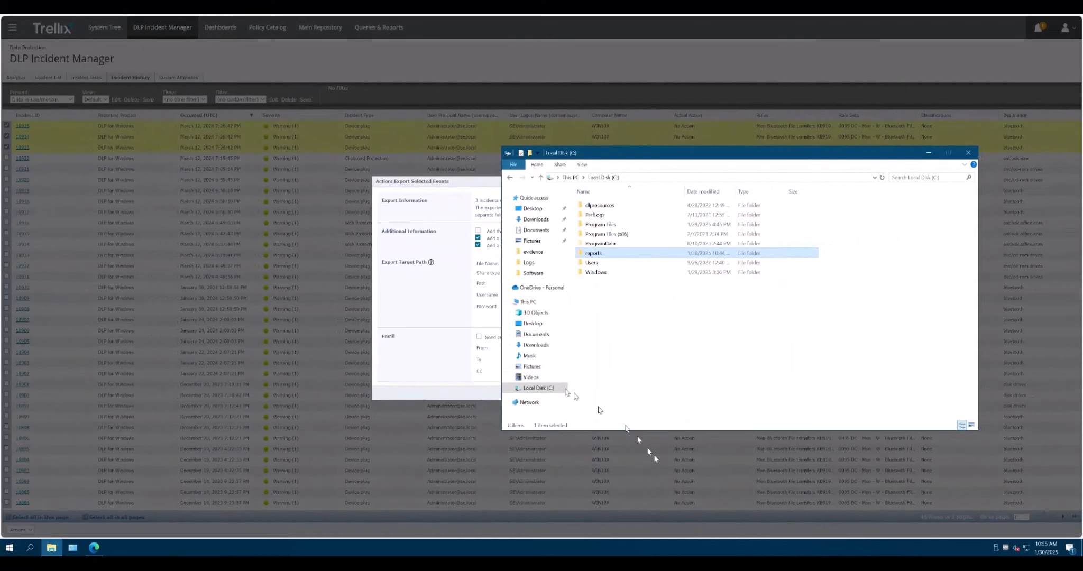
# Step: Re-test the export dialog's connection to \\epo\reports$, which now succeeds
pyautogui.click(430, 376)
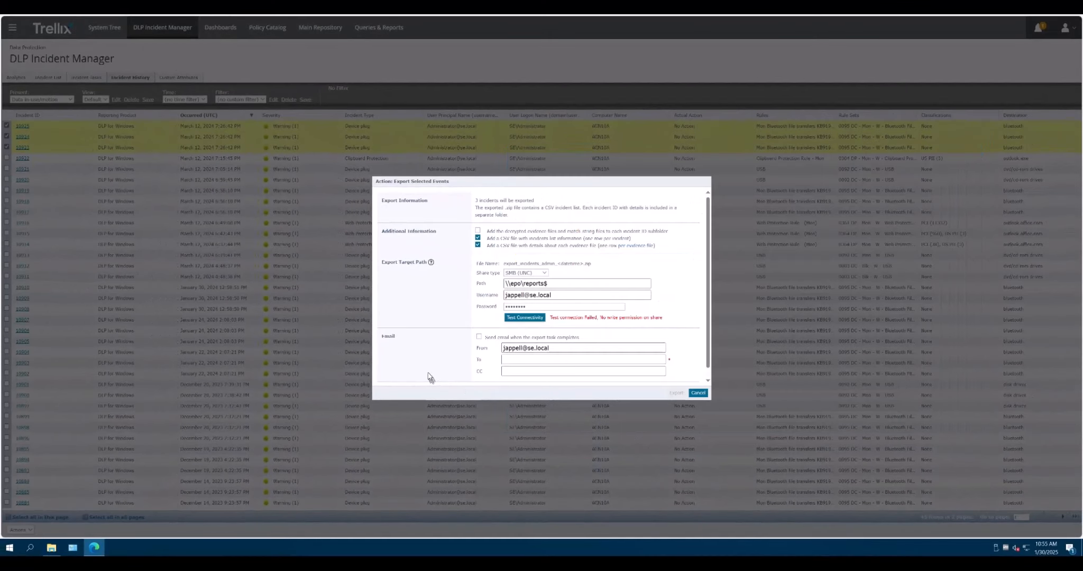
pyautogui.click(537, 320)
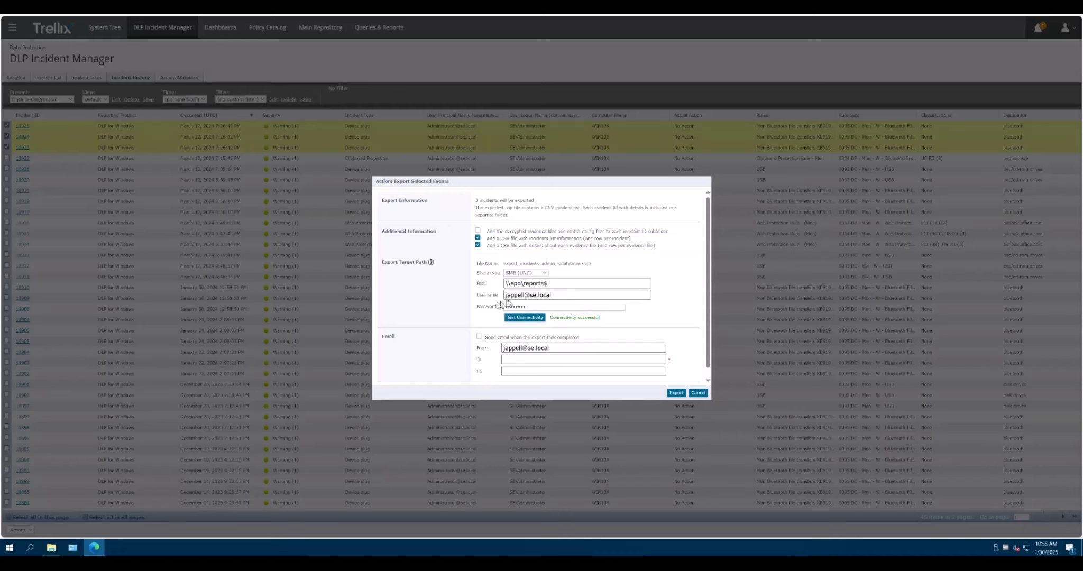
pyautogui.moveTo(531, 296); pyautogui.dragTo(554, 295)
pyautogui.click(677, 326)
pyautogui.press('Num_Lock')
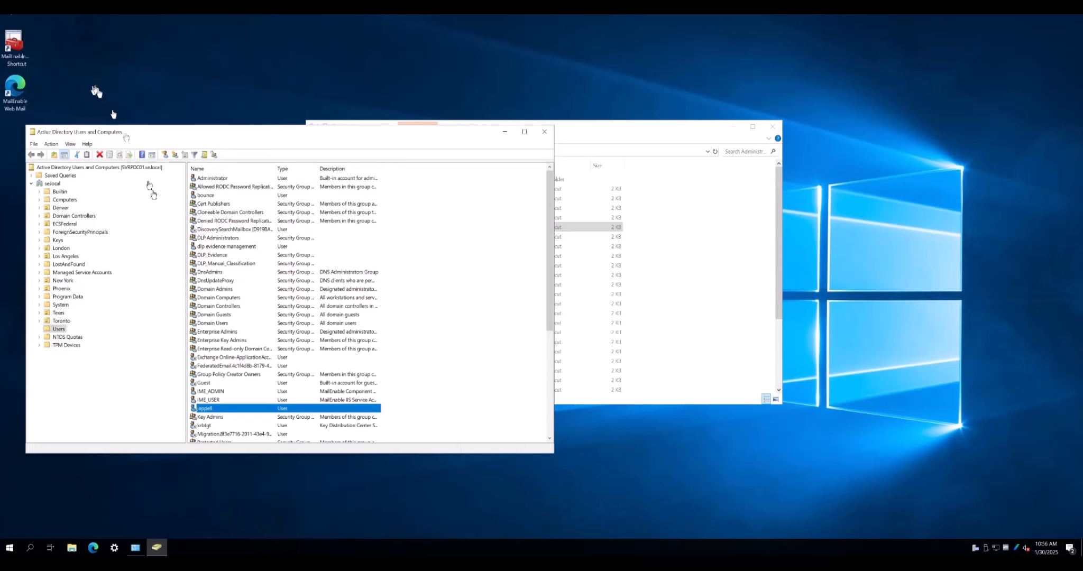
pyautogui.click(204, 408)
pyautogui.press('Num_Lock')
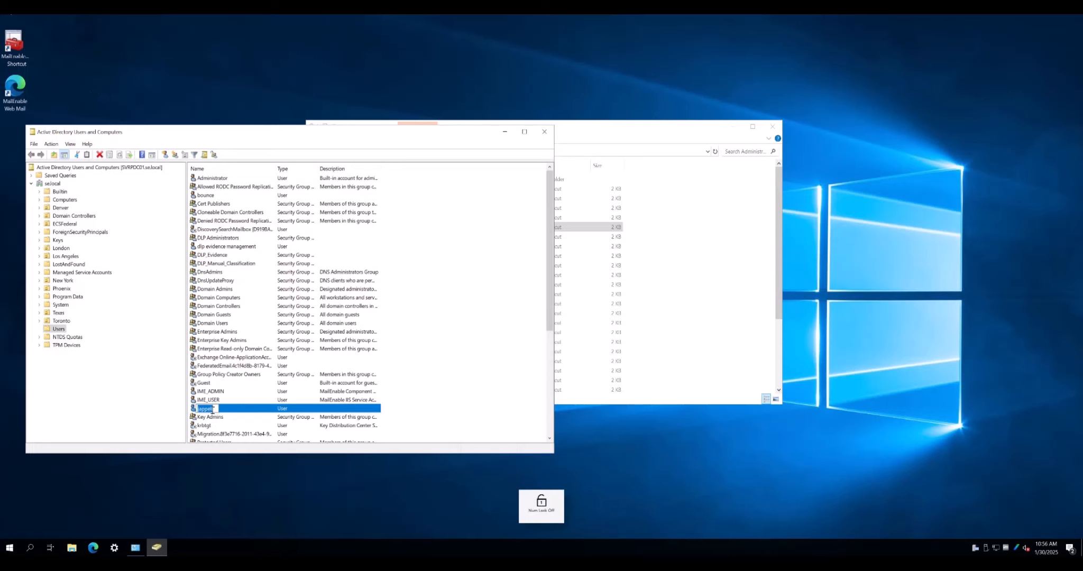
pyautogui.press('Escape')
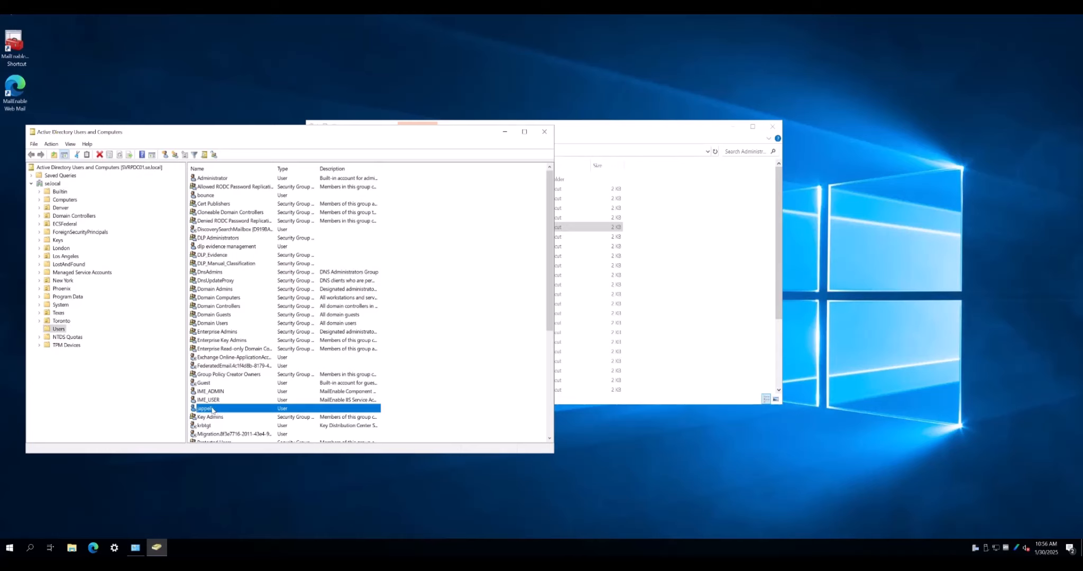
pyautogui.doubleClick(212, 409)
pyautogui.click(275, 212)
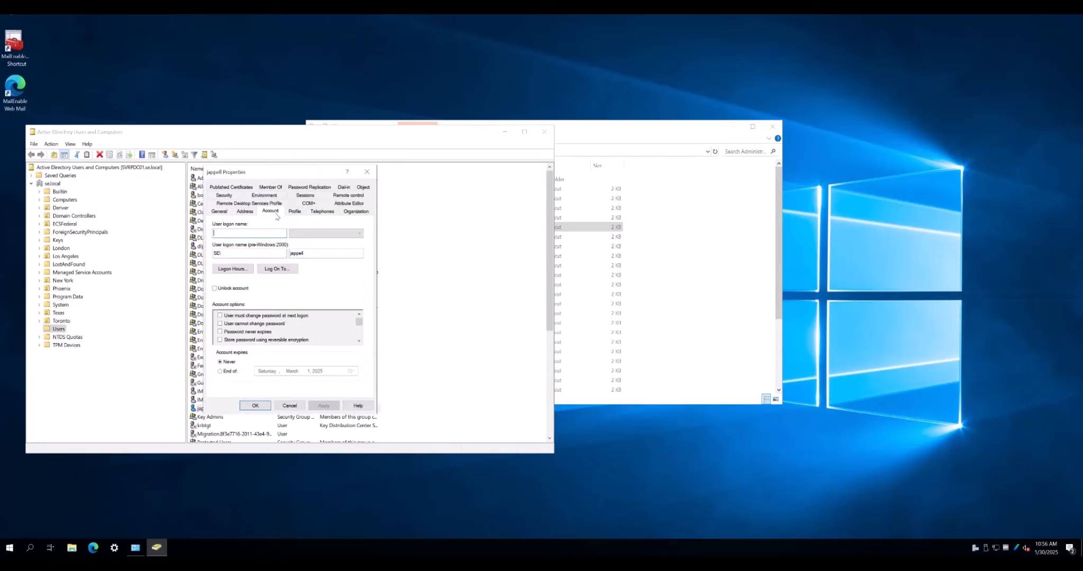
pyautogui.doubleClick(217, 253)
pyautogui.click(289, 406)
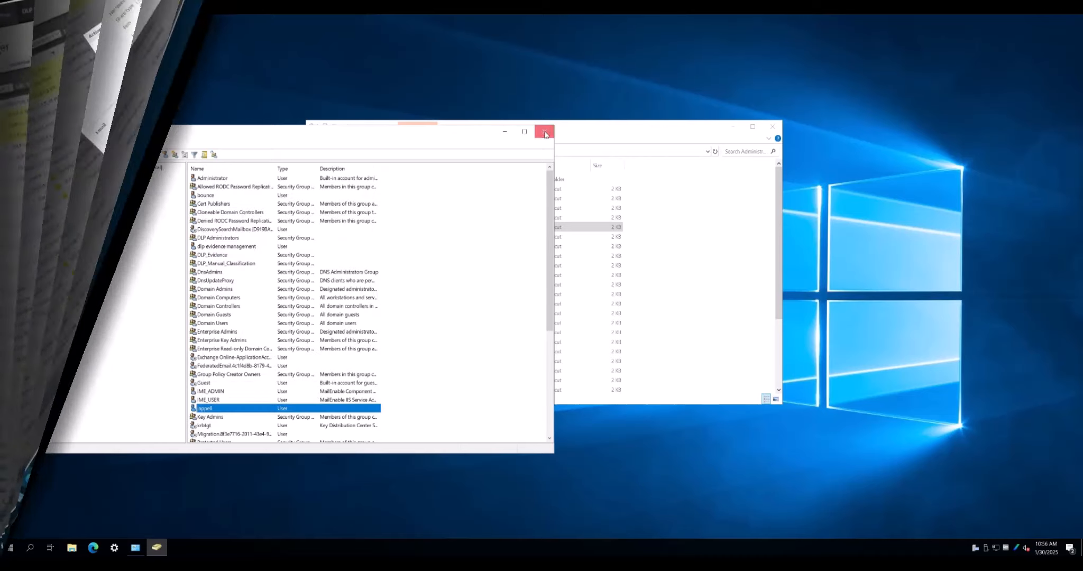
pyautogui.click(545, 131)
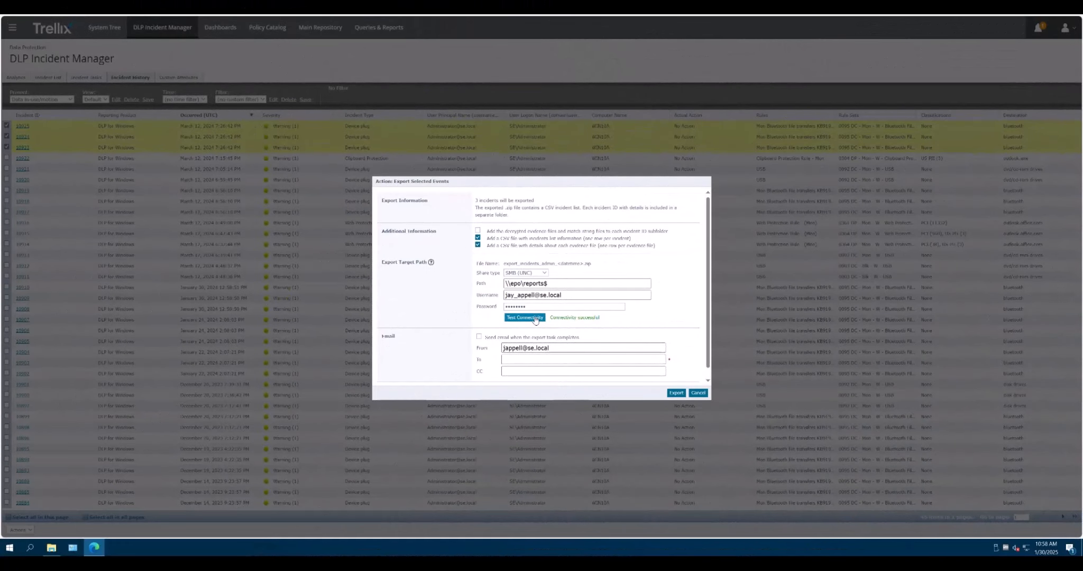
# Step: Export the three incidents and check the Server Task Log entry showing the zip copied to \\epo\reports$
pyautogui.click(677, 393)
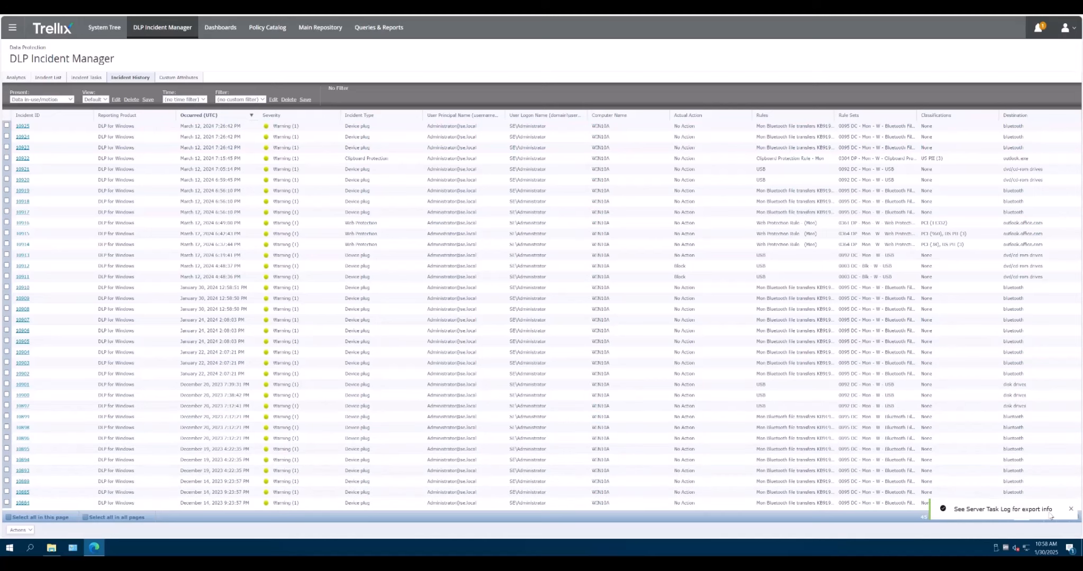
pyautogui.press('Num_Lock')
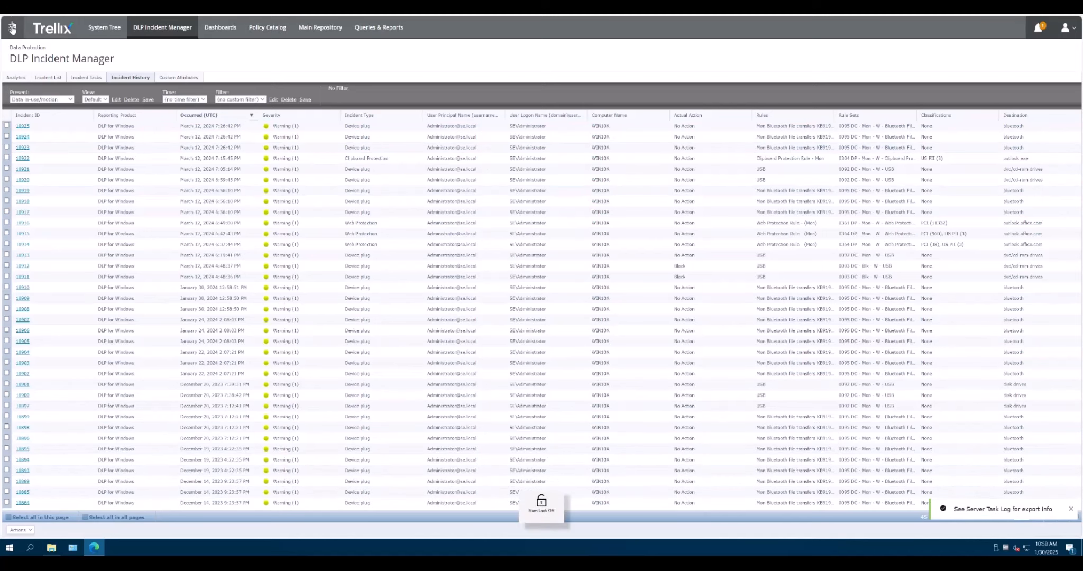
pyautogui.click(12, 27)
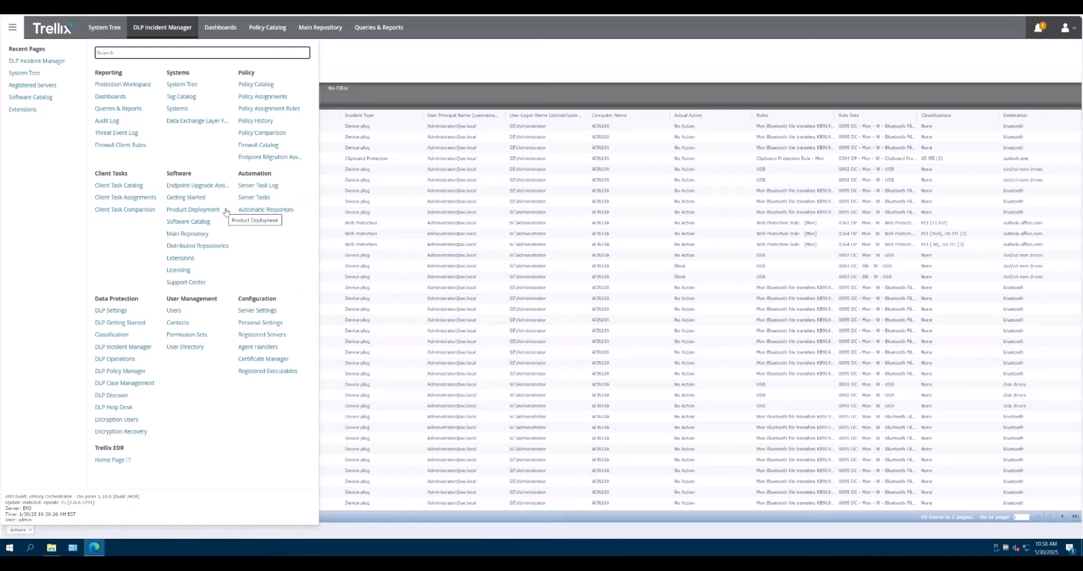
pyautogui.click(254, 186)
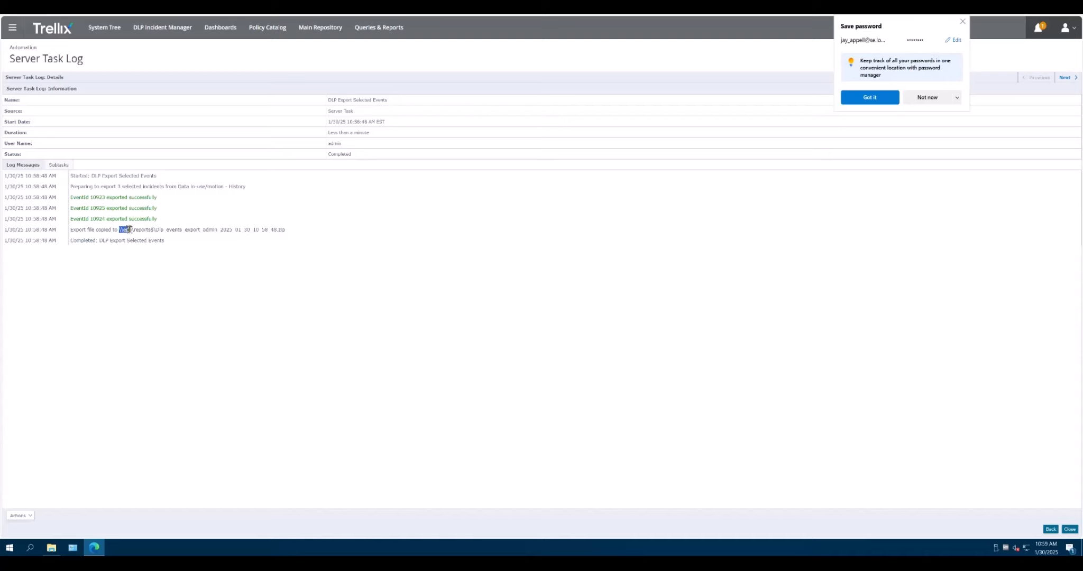
pyautogui.moveTo(129, 229); pyautogui.dragTo(283, 231)
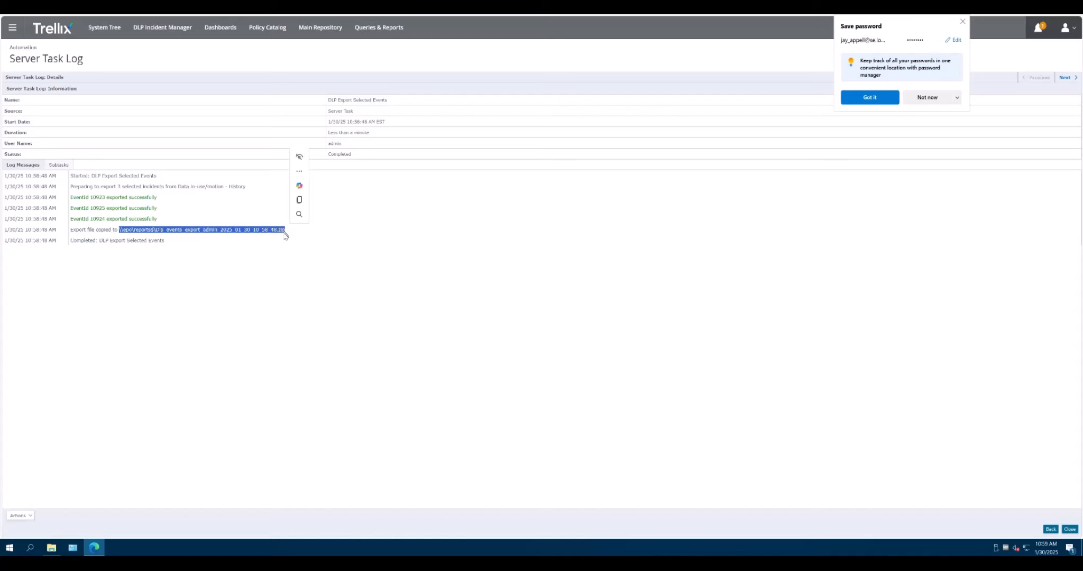
pyautogui.press('Num_Lock')
pyautogui.click(51, 548)
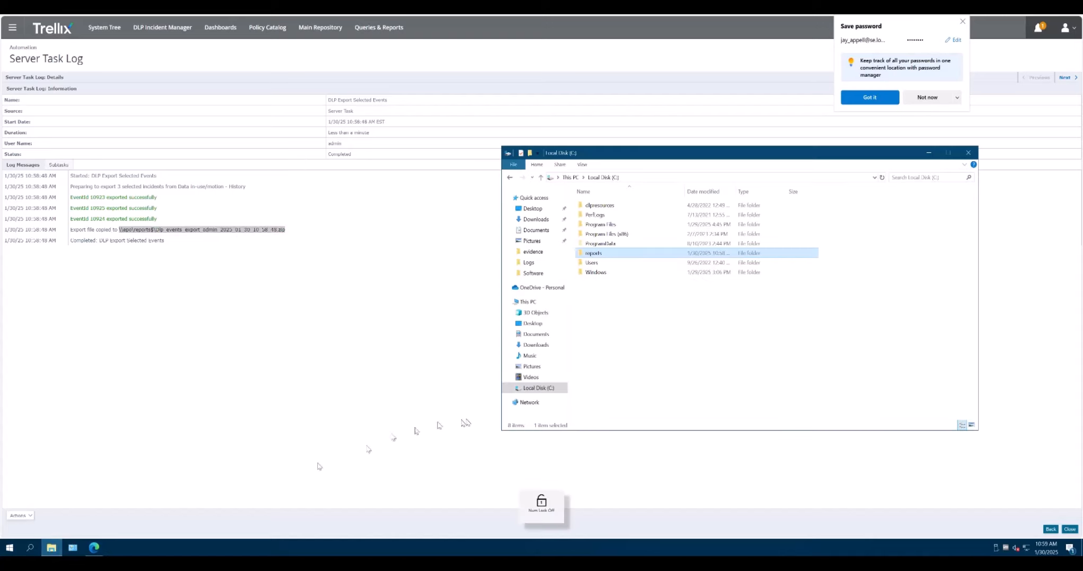
# Step: Verify the new 5 KB export zip in the reports folder, then dismiss Edge's save-password prompt
pyautogui.doubleClick(602, 255)
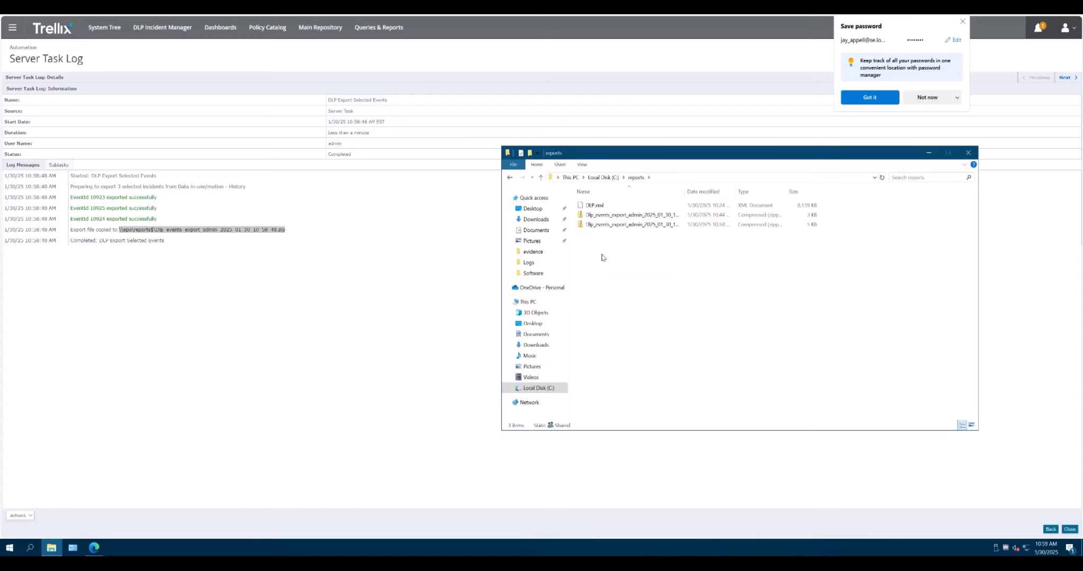
pyautogui.moveTo(686, 189); pyautogui.dragTo(751, 186)
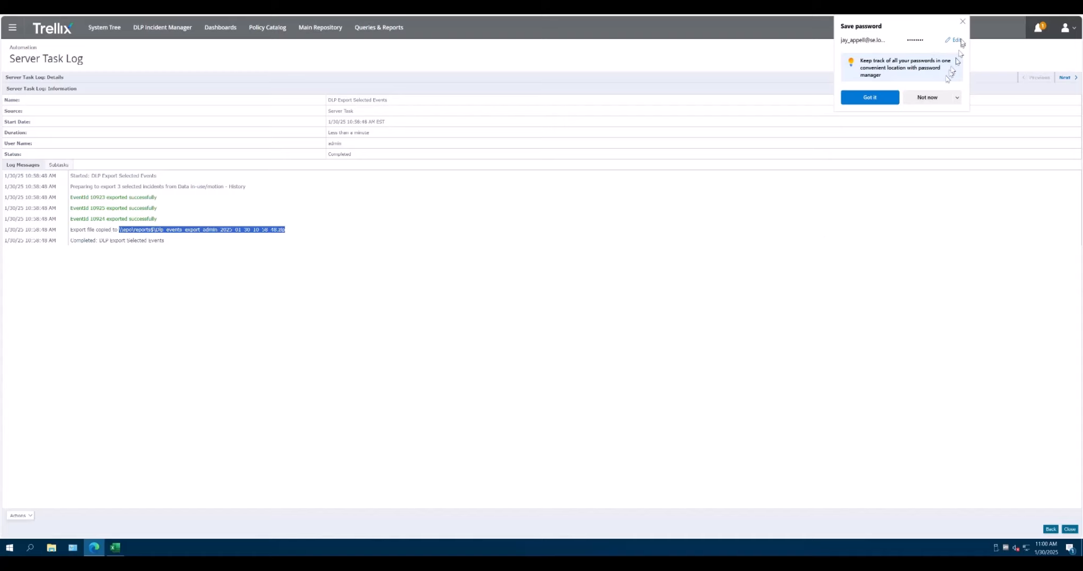
pyautogui.click(962, 21)
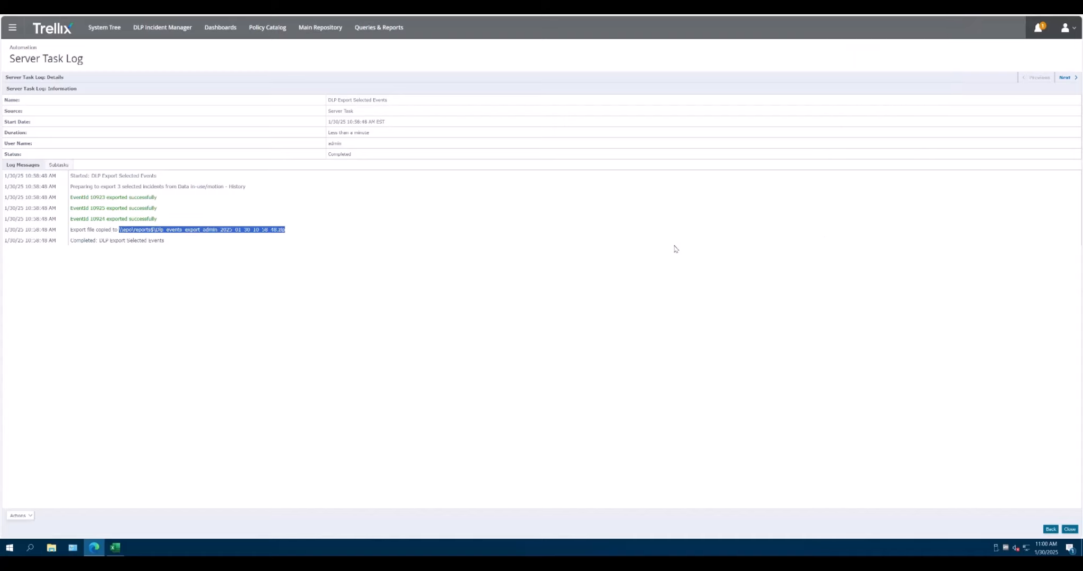